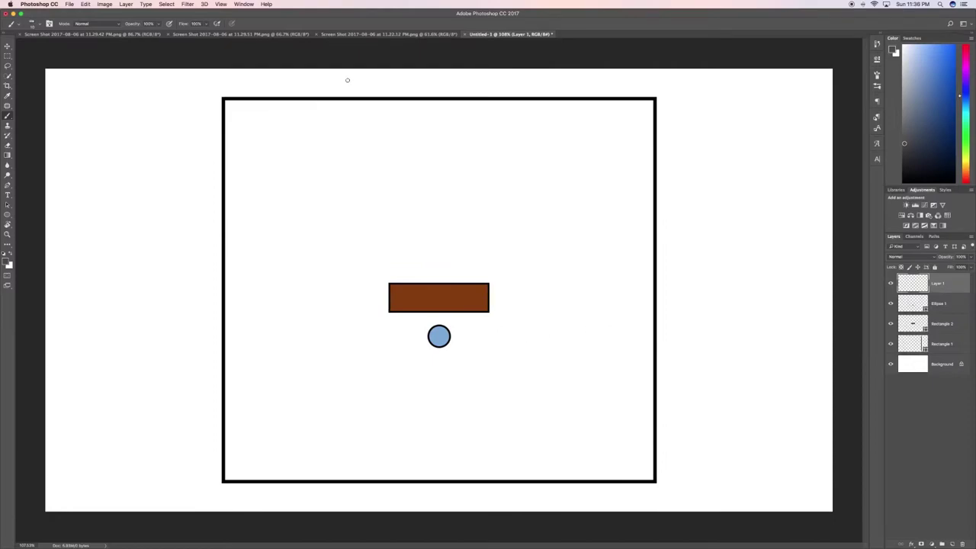
Step: Open the man-at-the-piano still, add an empty Layer 1, and reset colours to black and white
click(357, 33)
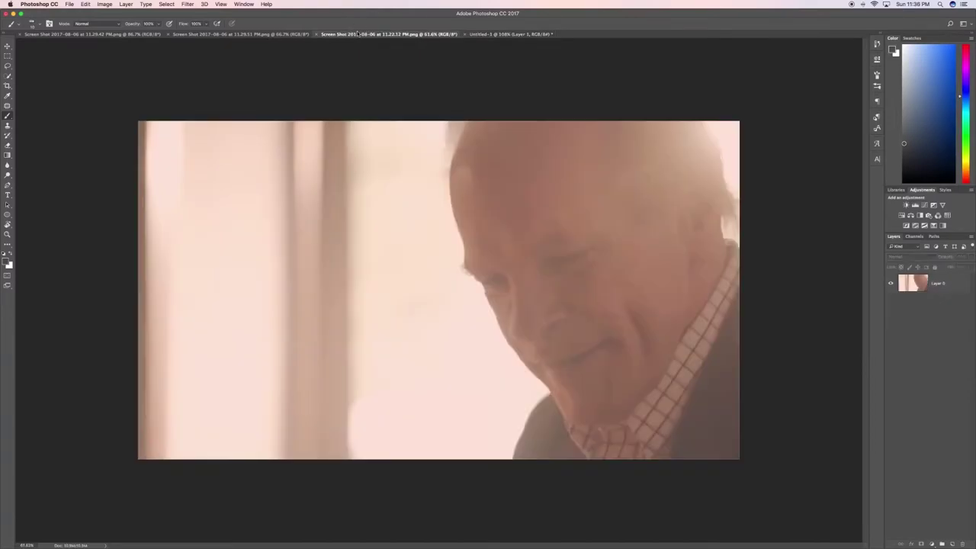
click(275, 34)
click(144, 34)
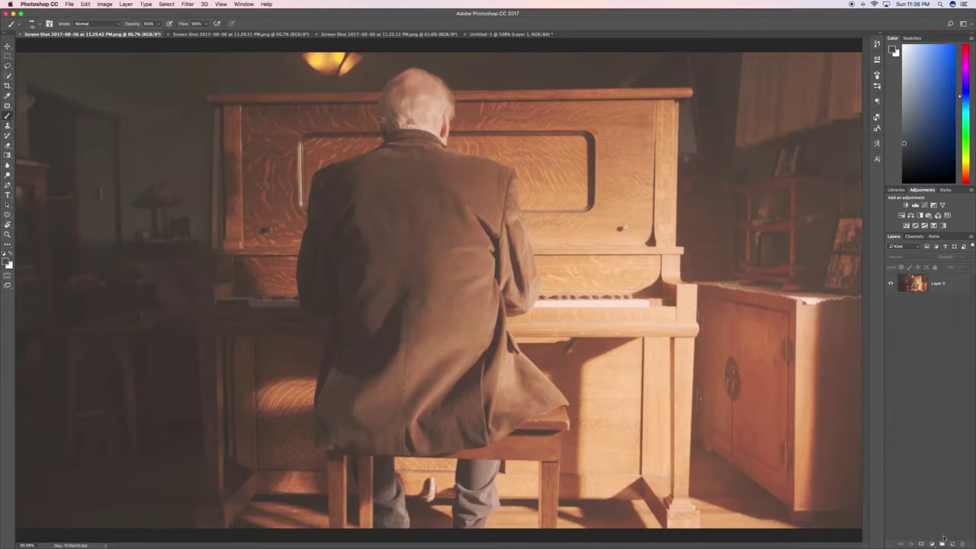
click(942, 544)
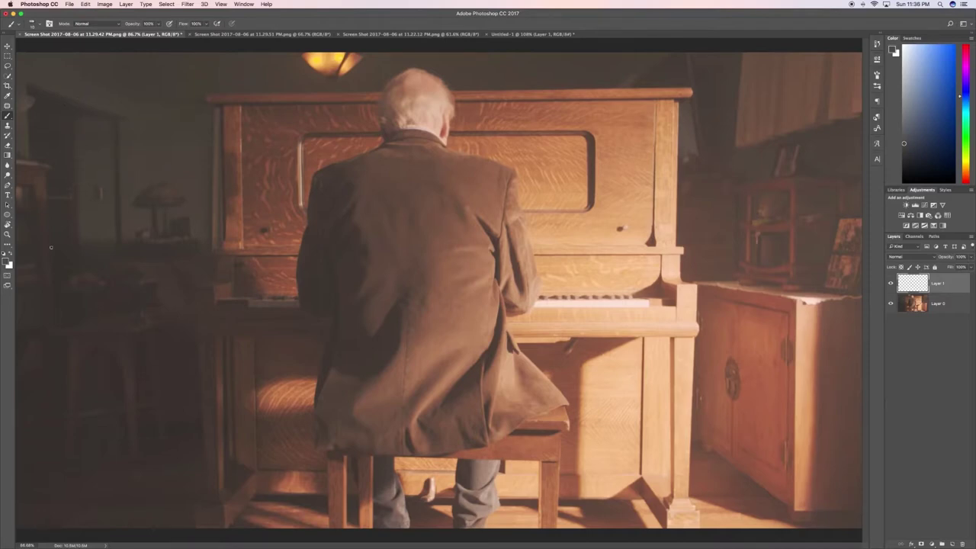
click(5, 255)
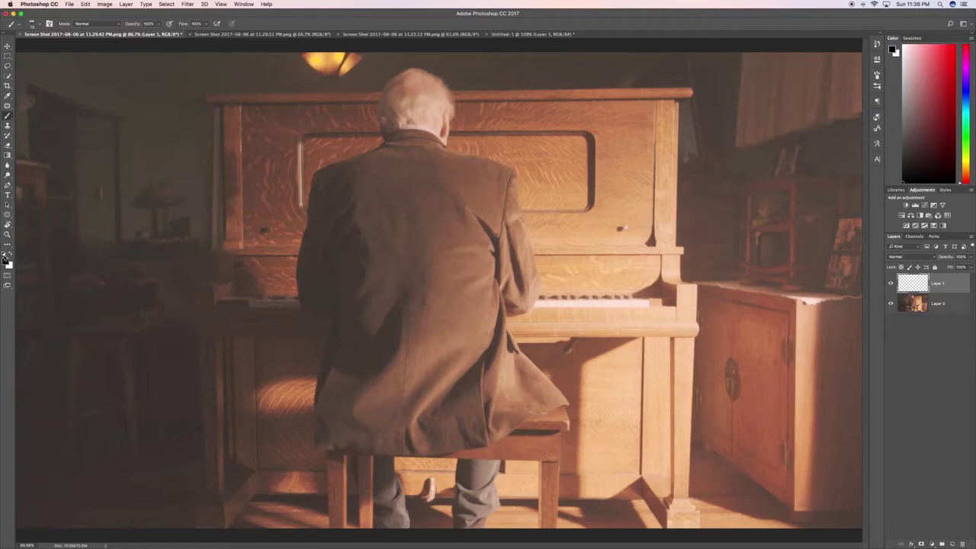
click(9, 253)
drag(69, 195, 161, 153)
mouse_move(69, 197)
mouse_down()
mouse_move(83, 176)
mouse_move(98, 205)
mouse_up()
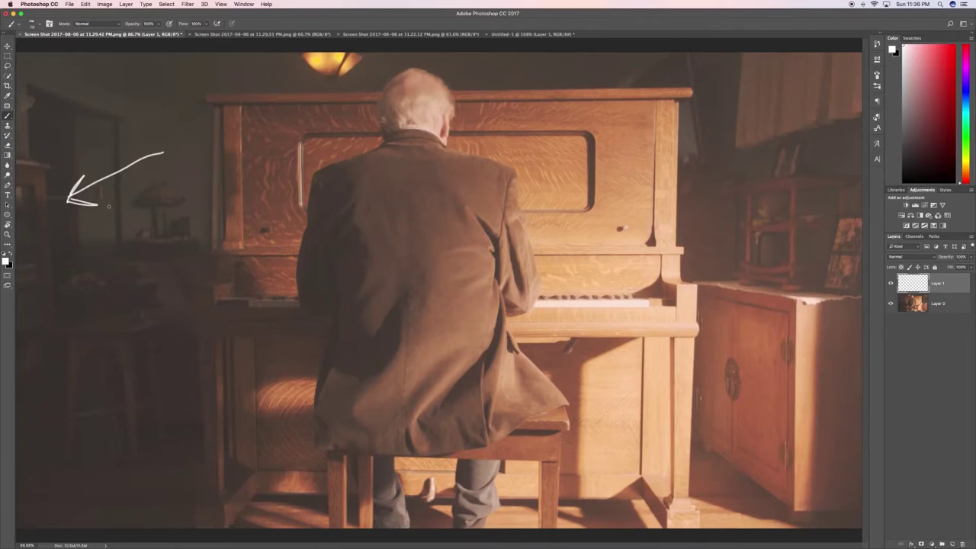
mouse_move(125, 145)
mouse_down()
mouse_move(137, 124)
mouse_move(141, 144)
mouse_move(188, 134)
mouse_move(176, 180)
mouse_up()
click(119, 141)
drag(188, 135, 188, 145)
drag(193, 129, 196, 154)
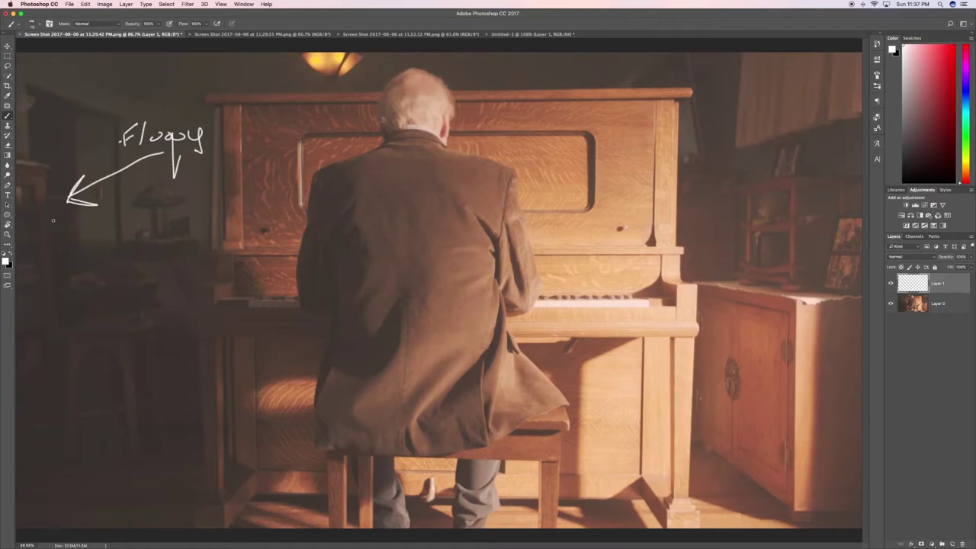
key(super+alt+z)
key(super+alt+z)
key(super+alt+z)
key(super+alt+z)
key(super+alt+z)
key(super+alt+z)
key(super+alt+z)
key(super+alt+z)
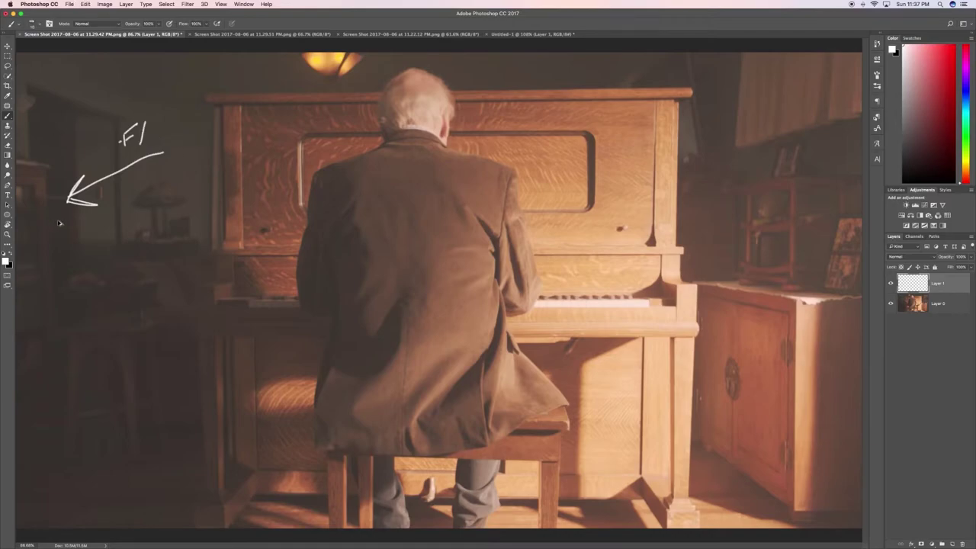
key(super+alt+z)
key(super+alt+z)
key(super+alt+z)
key(super+alt+z)
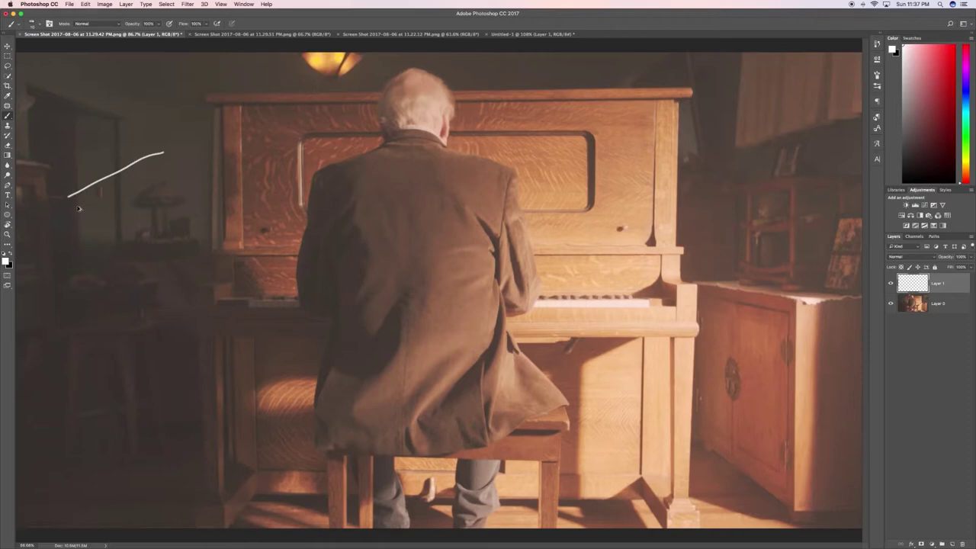
Step: Brush white outlines around the piano, undo them all, and return to the Untitled-1 diagram
drag(51, 197, 72, 190)
key(super+alt+z)
mouse_move(215, 109)
mouse_down()
mouse_move(209, 225)
mouse_move(255, 107)
mouse_move(377, 105)
mouse_up()
mouse_move(460, 107)
mouse_down()
mouse_move(626, 105)
mouse_move(651, 254)
mouse_up()
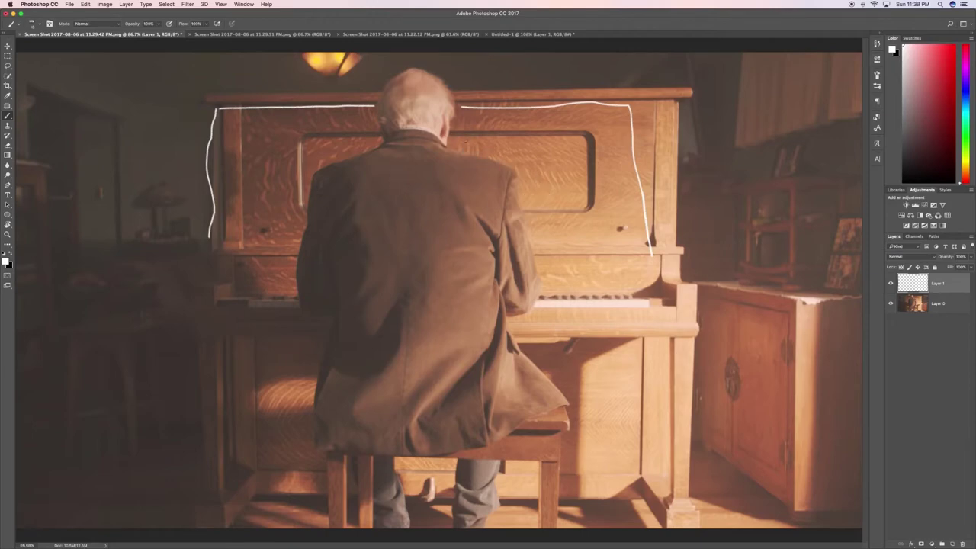
key(super+alt+z)
key(super+alt+z)
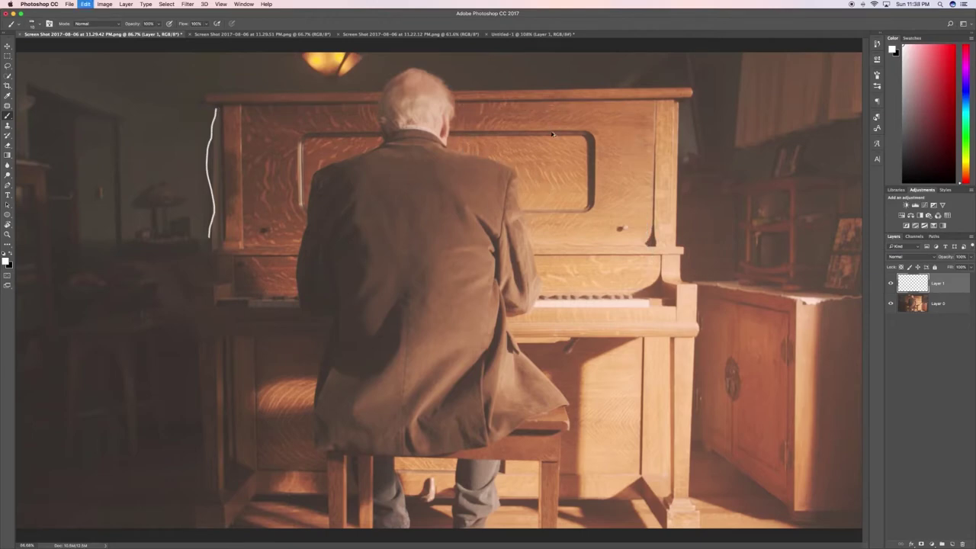
key(super+alt+z)
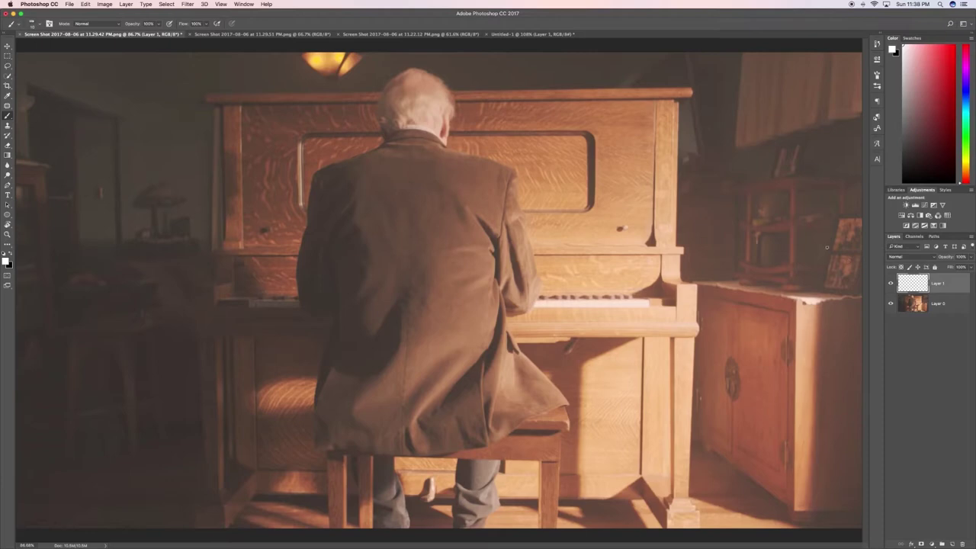
click(533, 34)
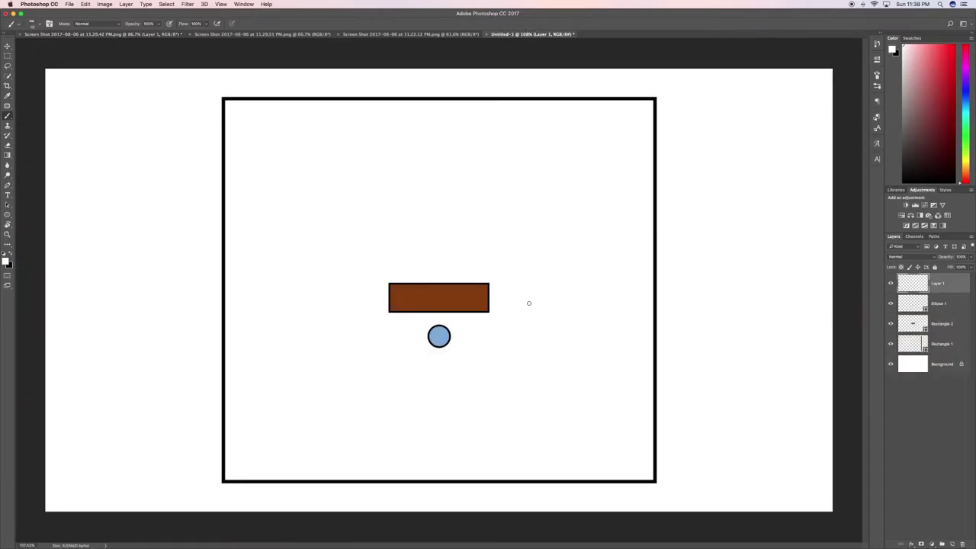
Step: In black, brush a curved bounce line right of the brown rectangle and blue circle, discarding trial strokes
key(x)
mouse_move(550, 263)
mouse_down()
mouse_move(595, 280)
mouse_move(599, 323)
mouse_move(600, 346)
mouse_move(559, 420)
mouse_up()
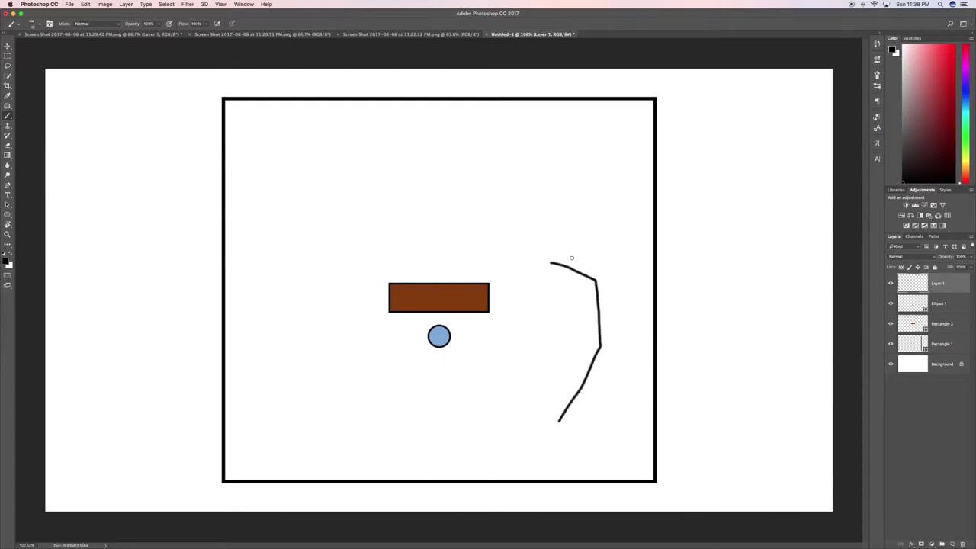
mouse_move(571, 259)
mouse_down()
mouse_move(598, 267)
mouse_move(615, 352)
mouse_move(601, 393)
mouse_up()
key(super+z)
key(super+alt+z)
key(super+alt+z)
key(super+alt+z)
mouse_move(120, 118)
mouse_down()
mouse_move(147, 126)
mouse_move(128, 119)
mouse_up()
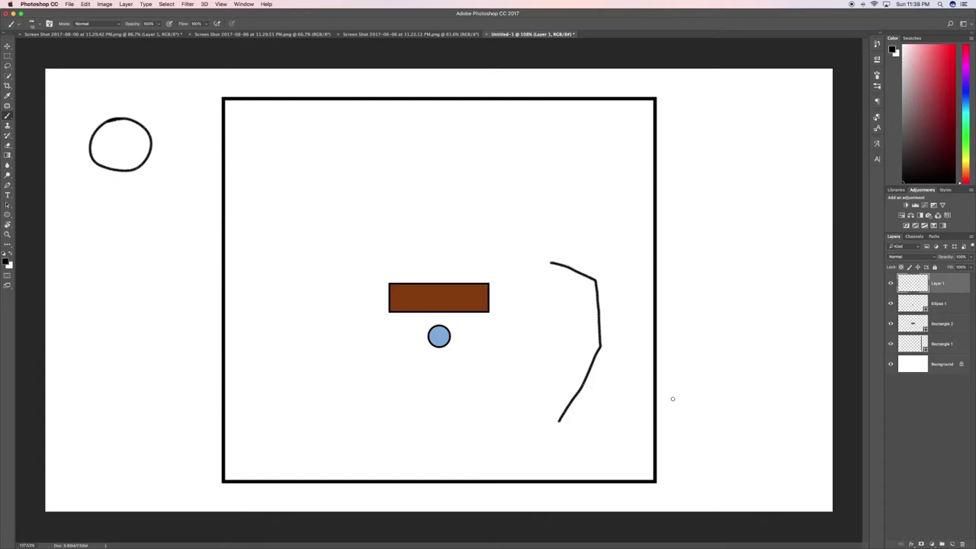
key(super+z)
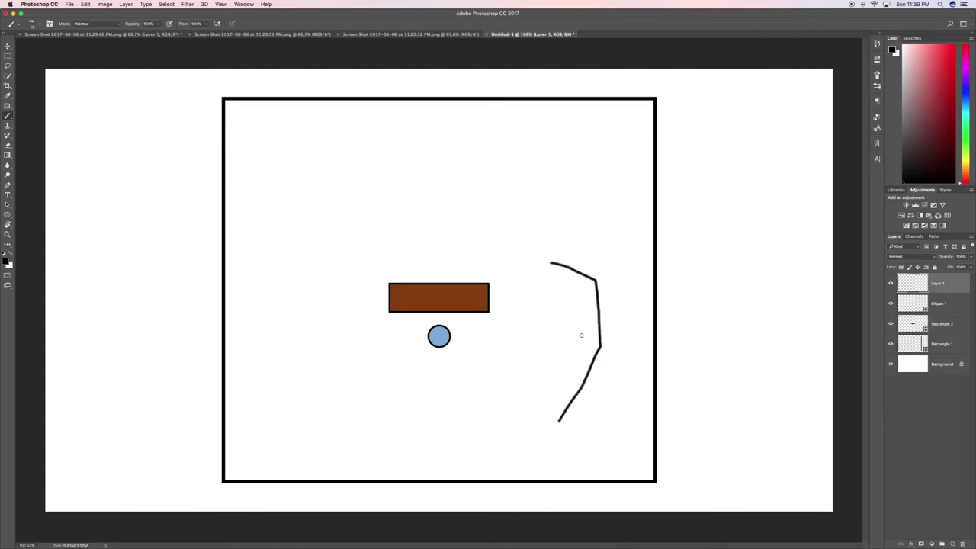
key(super+z)
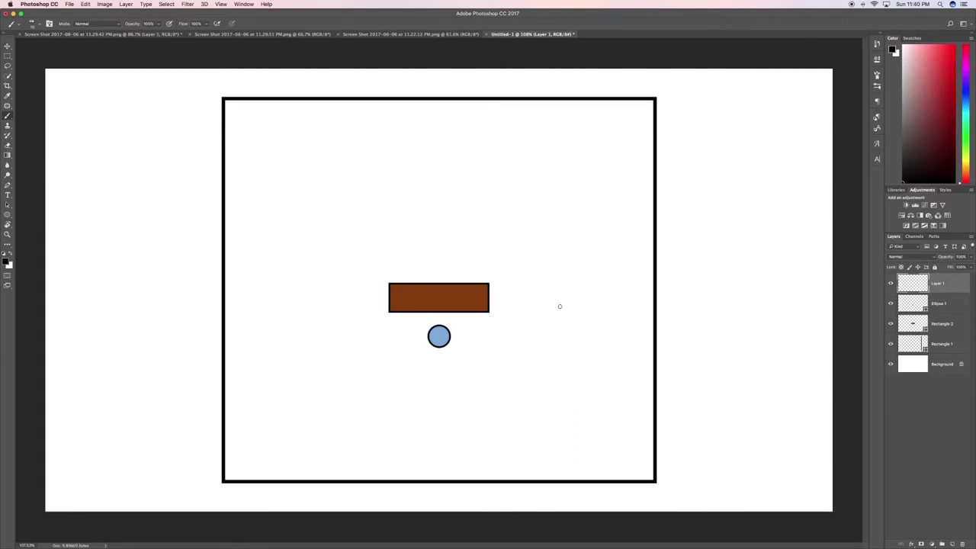
mouse_move(538, 274)
mouse_down()
mouse_move(575, 298)
mouse_move(576, 324)
mouse_move(576, 359)
mouse_move(536, 403)
mouse_up()
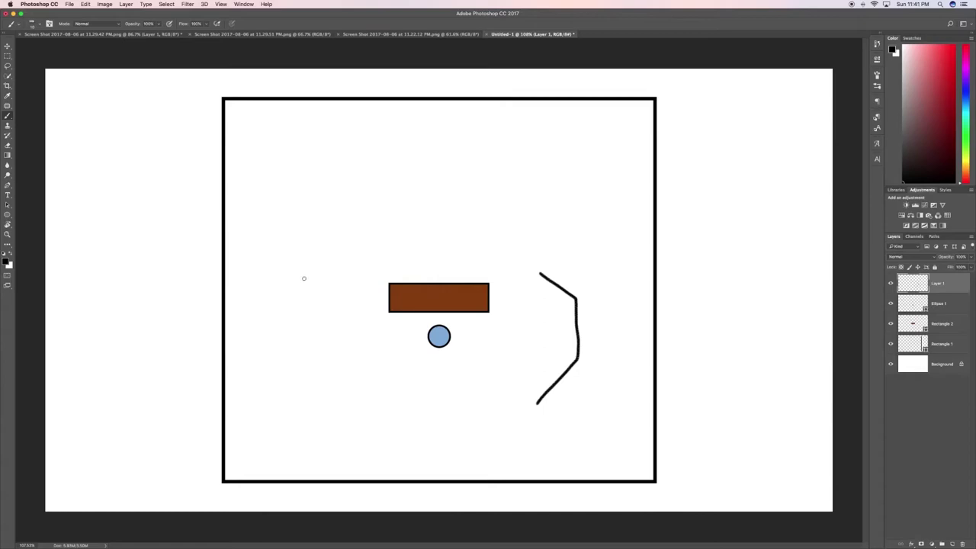
Step: Flip through the stills to the man-at-the-piano shot
click(412, 34)
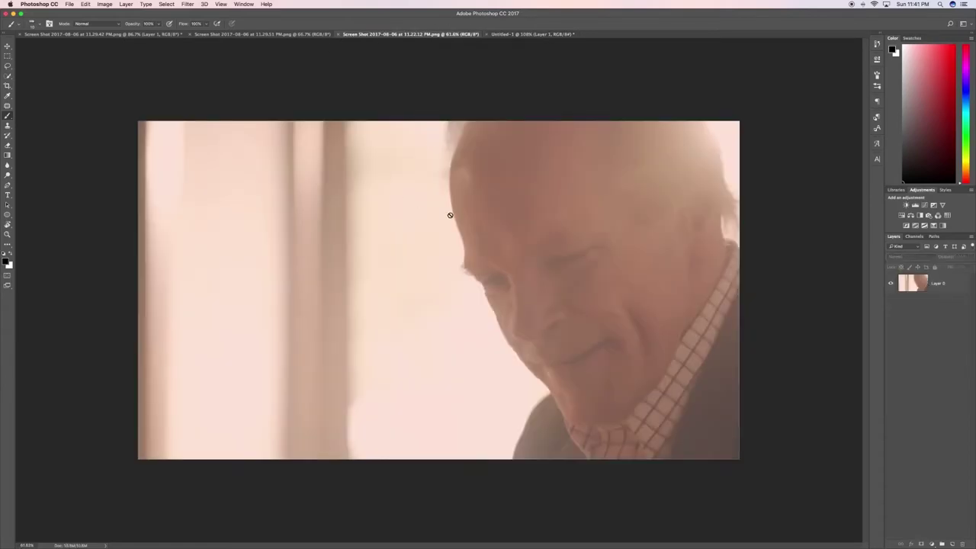
click(235, 34)
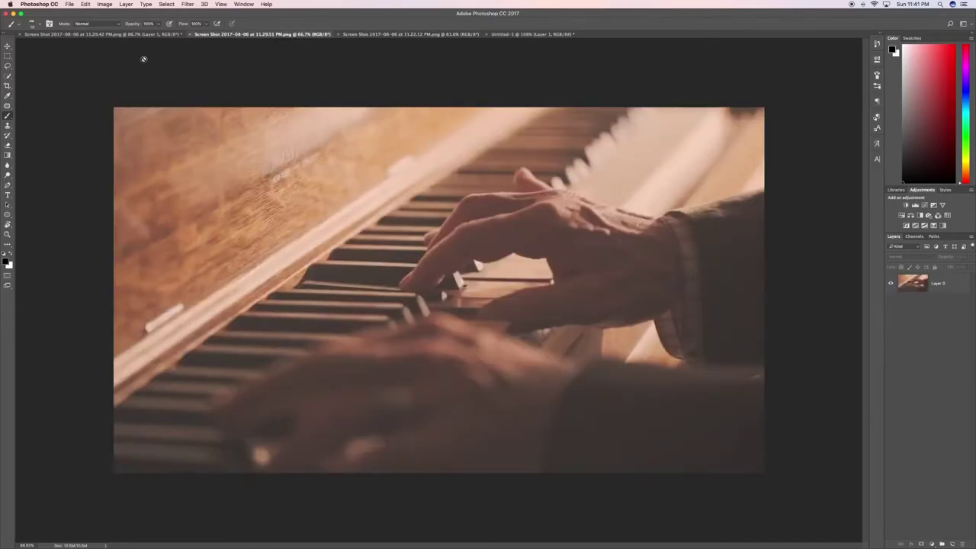
click(132, 34)
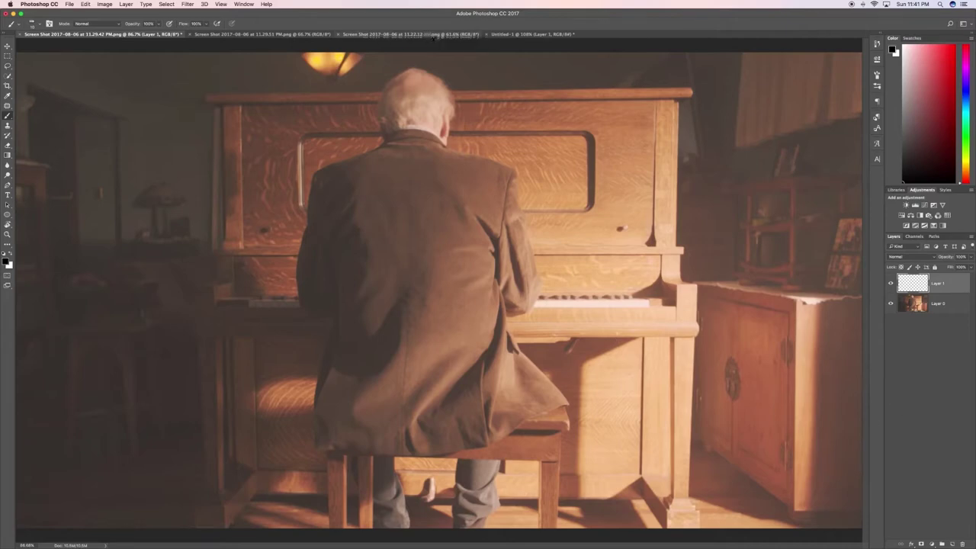
Step: Paint a white arrow pointing at the piano's right side, replacing a discarded black one
mouse_move(735, 194)
mouse_down()
mouse_move(801, 217)
mouse_move(784, 199)
mouse_move(774, 222)
mouse_up()
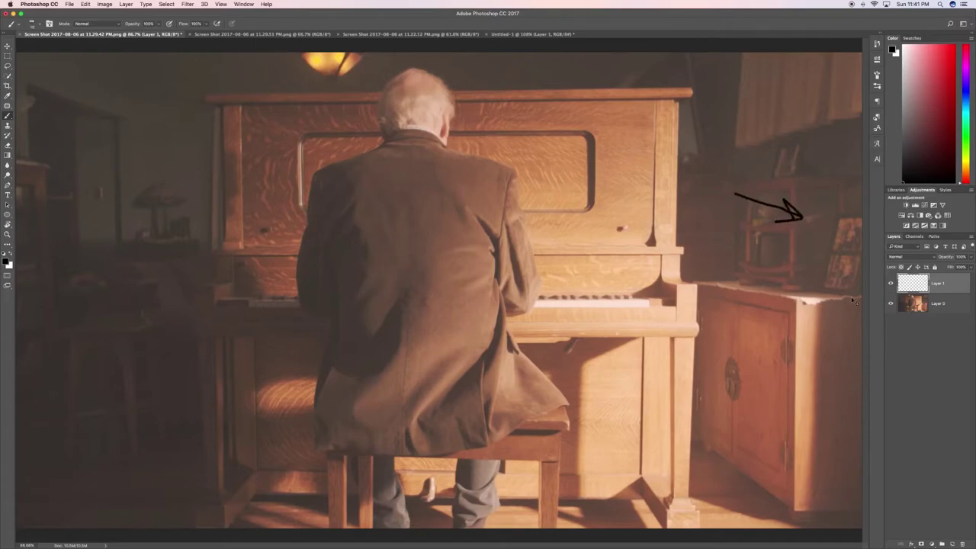
key(super+alt+z)
key(super+alt+z)
key(super+alt+z)
key(x)
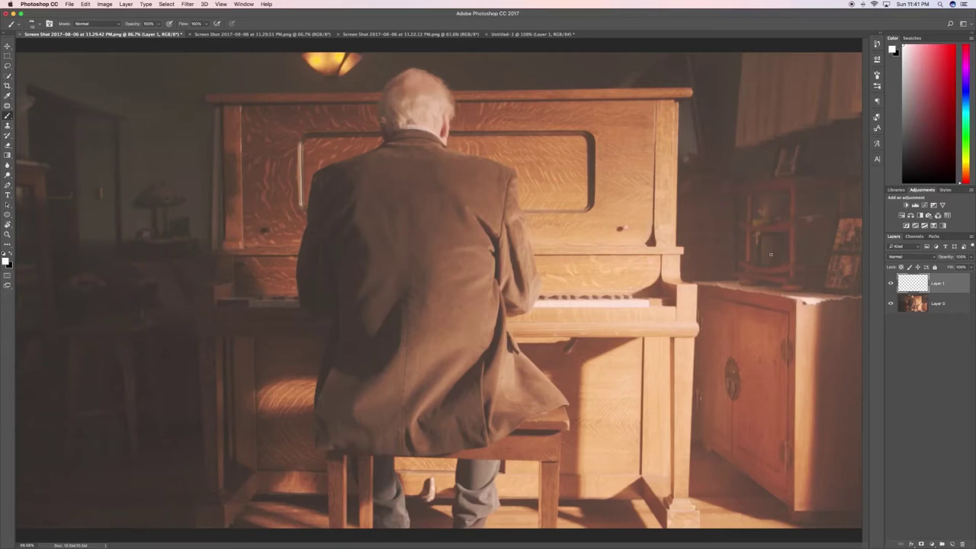
mouse_move(739, 246)
mouse_down()
mouse_move(844, 276)
mouse_move(830, 254)
mouse_move(835, 282)
mouse_move(815, 288)
mouse_move(853, 279)
mouse_up()
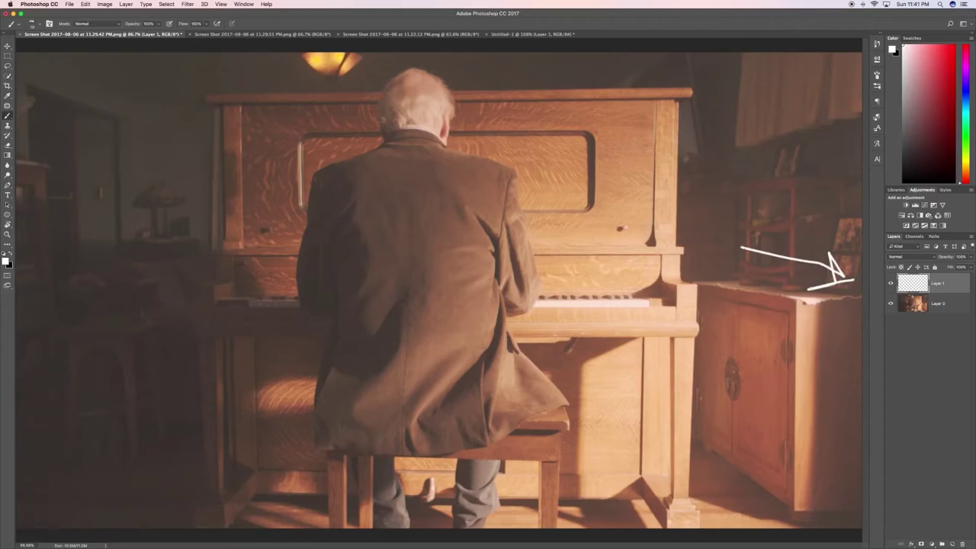
Step: Back on the diagram, sketch the M8 lamp in black right of the bounce
click(507, 35)
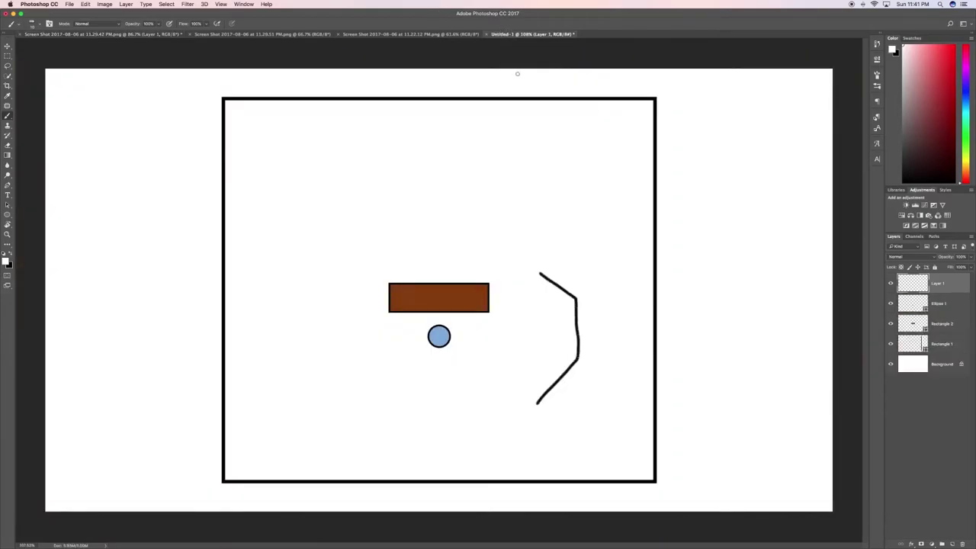
key(x)
mouse_move(714, 399)
mouse_down()
mouse_move(679, 391)
mouse_move(679, 410)
mouse_move(706, 406)
mouse_move(704, 422)
mouse_move(741, 430)
mouse_move(745, 399)
mouse_move(726, 384)
mouse_move(699, 386)
mouse_move(706, 403)
mouse_up()
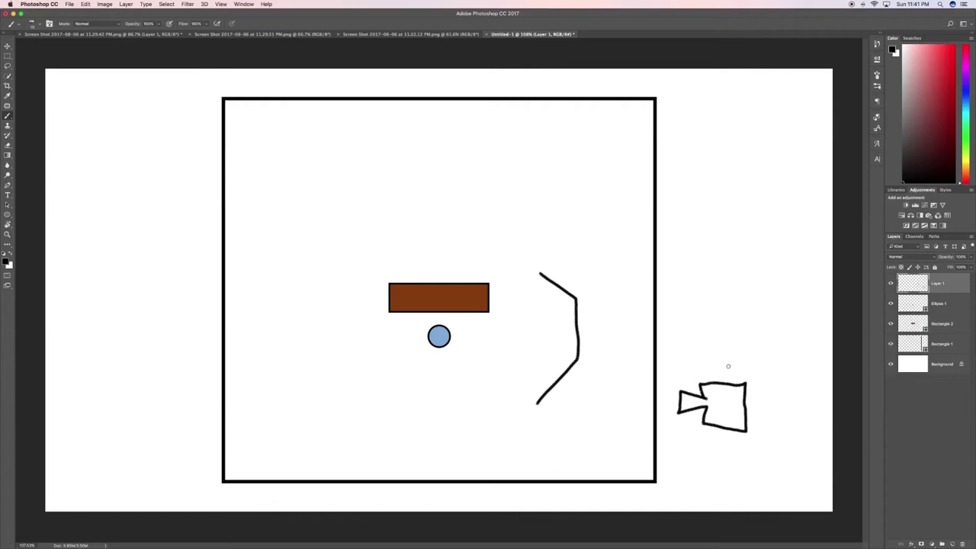
Step: Hand-write the '½ M8' and 'Gel cts' labels by the lamp, then show the old man still
drag(715, 333, 733, 355)
mouse_move(749, 324)
mouse_down()
mouse_move(743, 350)
mouse_move(756, 341)
mouse_up()
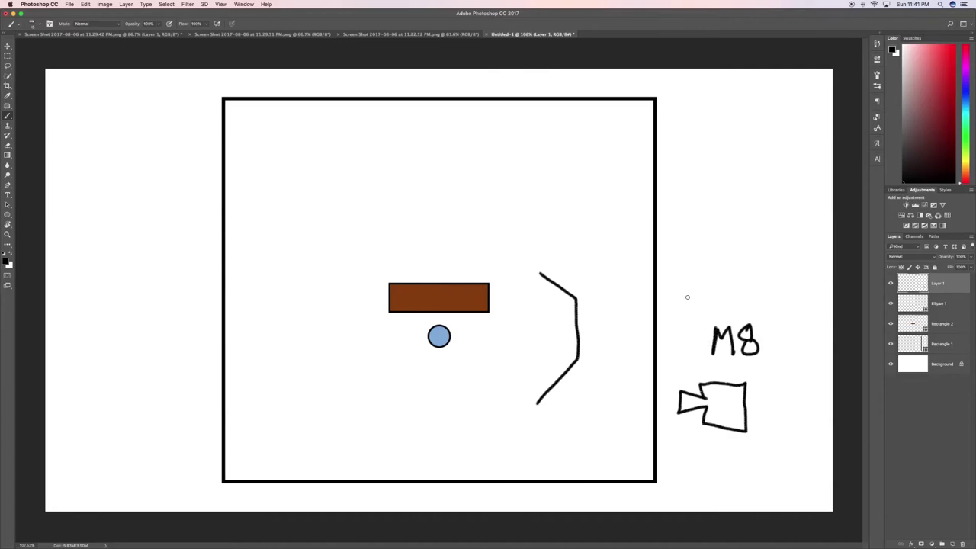
mouse_move(690, 289)
mouse_down()
mouse_move(675, 295)
mouse_move(687, 305)
mouse_move(709, 296)
mouse_move(720, 308)
mouse_move(744, 283)
mouse_move(758, 304)
mouse_move(766, 287)
mouse_move(770, 304)
mouse_up()
mouse_move(672, 316)
mouse_down()
mouse_move(697, 340)
mouse_move(684, 381)
mouse_move(673, 381)
mouse_move(686, 385)
mouse_up()
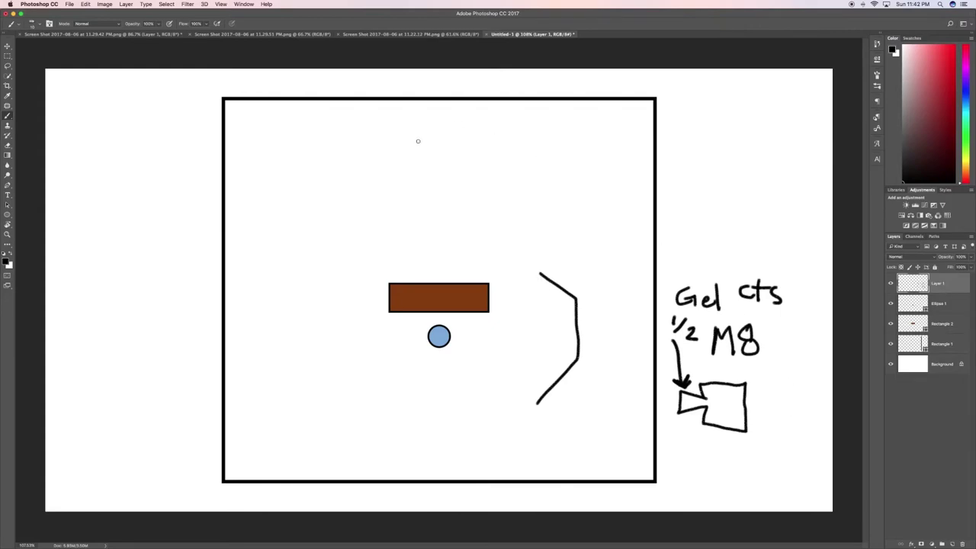
click(457, 34)
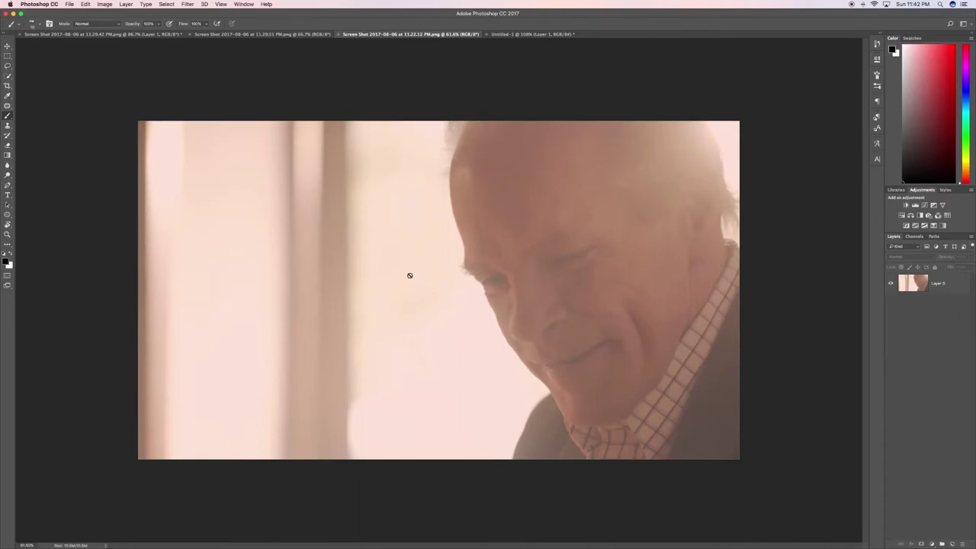
Step: Review the hands, wide piano and old man stills, set white as the painting colour, and return to Untitled-1
click(286, 35)
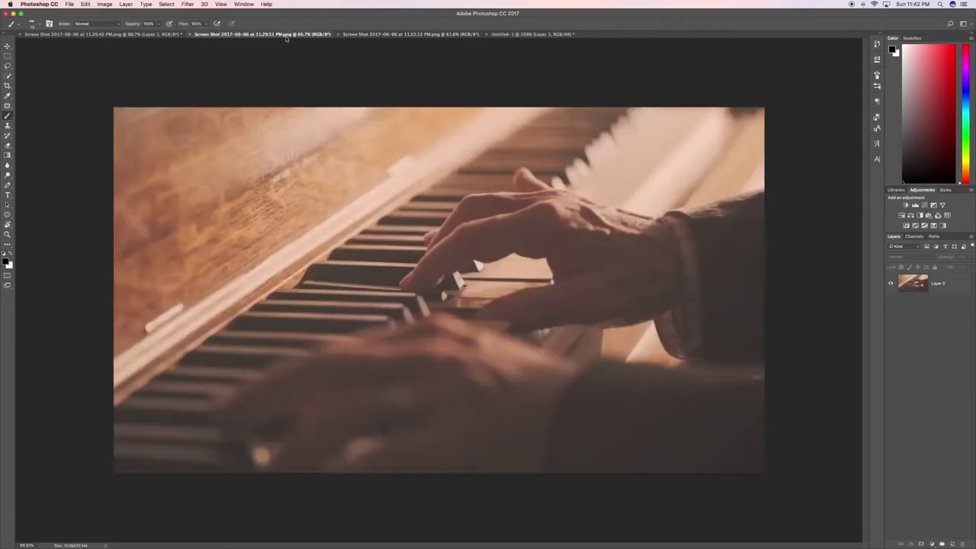
click(166, 35)
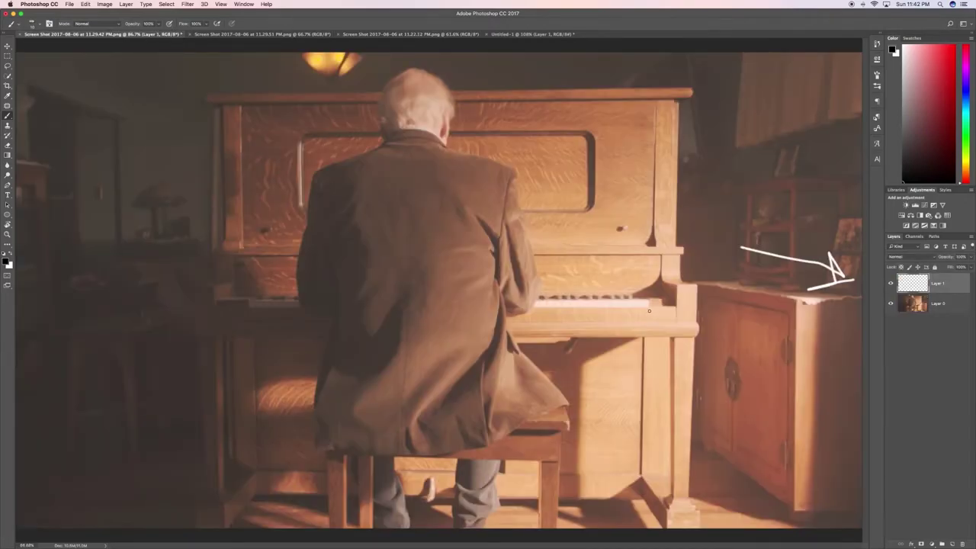
key(x)
click(263, 35)
click(383, 35)
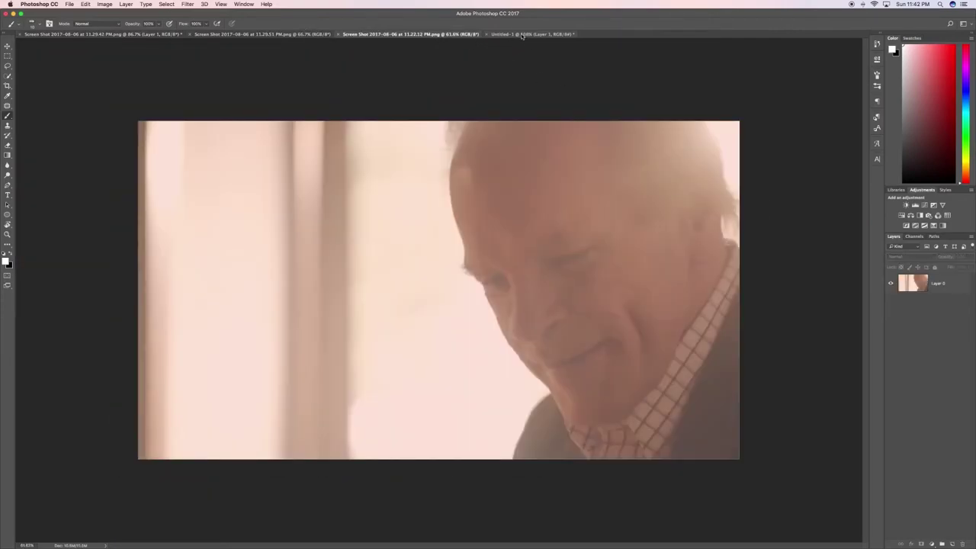
click(523, 35)
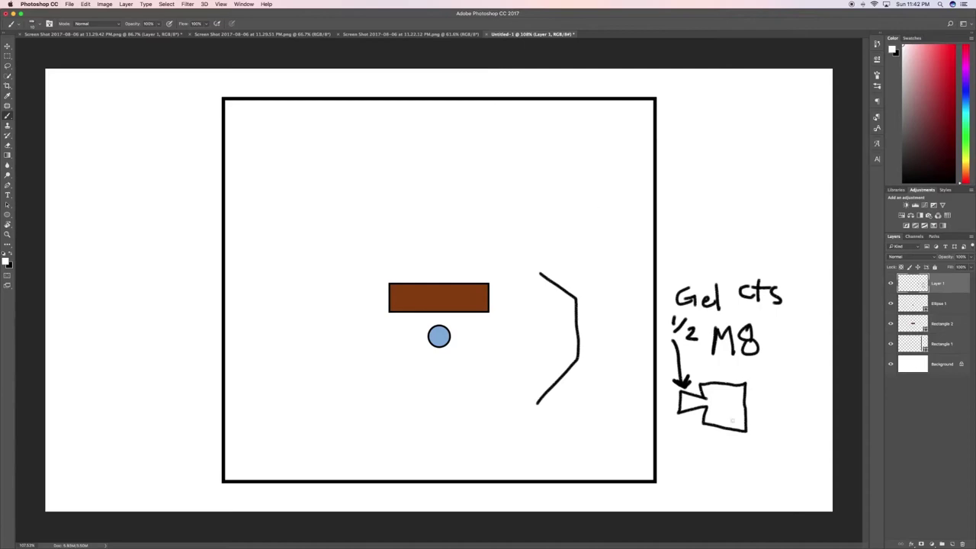
Step: In black, draw a stand under the M8 lamp and two beams into the bounce
key(x)
mouse_move(723, 433)
mouse_down()
mouse_move(721, 518)
mouse_move(719, 428)
mouse_move(731, 450)
mouse_move(719, 434)
mouse_up()
drag(682, 396, 587, 341)
mouse_move(669, 416)
mouse_down()
mouse_move(568, 382)
mouse_move(690, 408)
mouse_move(579, 389)
mouse_up()
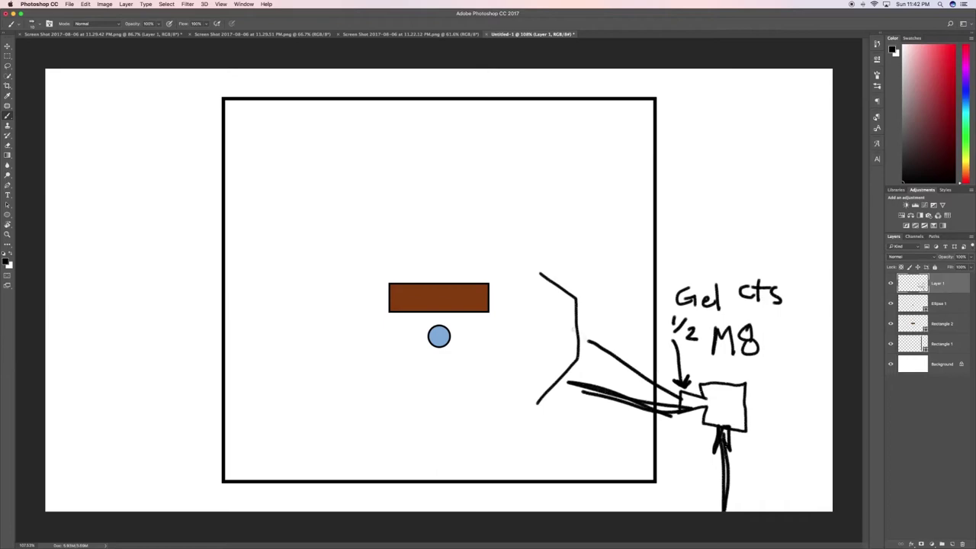
drag(589, 338, 686, 385)
Step: Draw floppy lines along the diagram's top and label them 4x4
drag(355, 120, 600, 128)
click(462, 127)
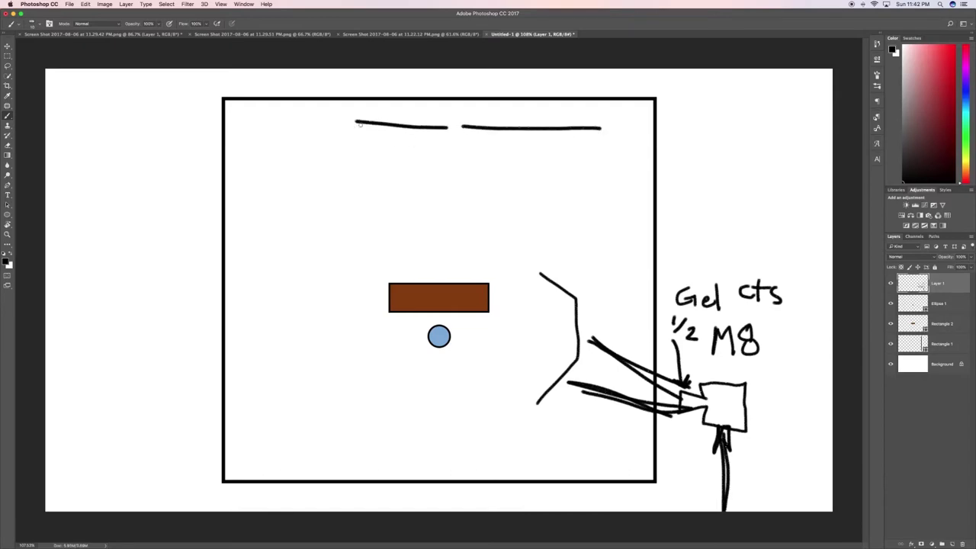
drag(358, 123, 333, 119)
mouse_move(380, 152)
mouse_down()
mouse_move(369, 151)
mouse_move(392, 153)
mouse_move(381, 145)
mouse_move(387, 163)
mouse_move(425, 150)
mouse_move(439, 173)
mouse_up()
drag(508, 142, 524, 153)
mouse_move(511, 140)
mouse_down()
mouse_move(510, 181)
mouse_move(540, 172)
mouse_move(522, 174)
mouse_up()
mouse_move(557, 143)
mouse_down()
mouse_move(581, 157)
mouse_move(571, 185)
mouse_up()
Step: Write the Floop label under the 4x4s, then 4x4 and Flop under the top-left line
mouse_move(440, 189)
mouse_down()
mouse_move(438, 216)
mouse_move(463, 189)
mouse_move(458, 218)
mouse_move(471, 206)
mouse_move(488, 220)
mouse_move(509, 214)
mouse_up()
drag(497, 216, 496, 233)
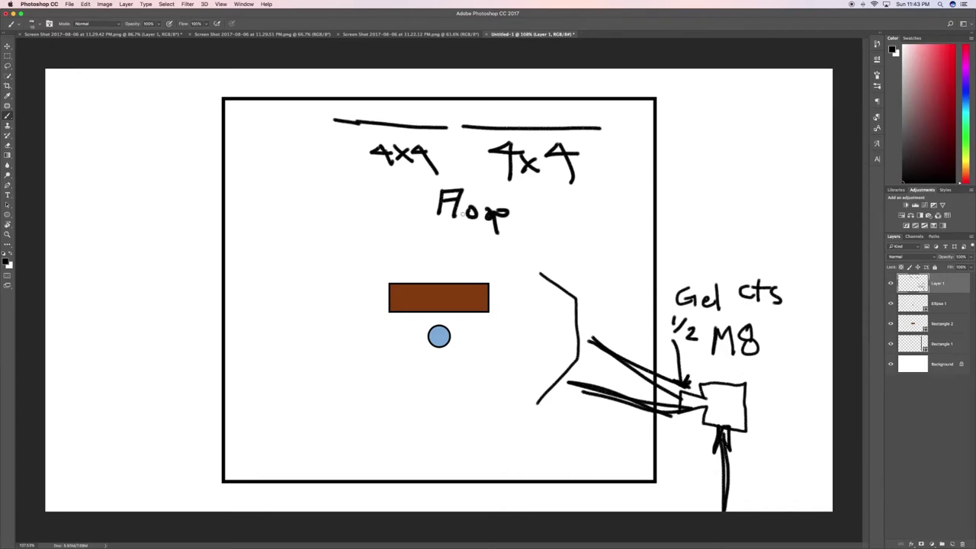
click(281, 131)
mouse_move(261, 141)
mouse_down()
mouse_move(273, 153)
mouse_move(262, 175)
mouse_move(292, 172)
mouse_move(274, 176)
mouse_up()
mouse_move(312, 150)
mouse_down()
mouse_move(321, 161)
mouse_move(311, 185)
mouse_move(256, 214)
mouse_move(268, 195)
mouse_up()
drag(257, 204, 271, 215)
Step: Finish the Flop lettering, look over the wide piano, hands and old man stills, then return to Untitled-1
mouse_move(288, 203)
mouse_down()
mouse_move(284, 213)
mouse_move(303, 209)
mouse_move(298, 242)
mouse_up()
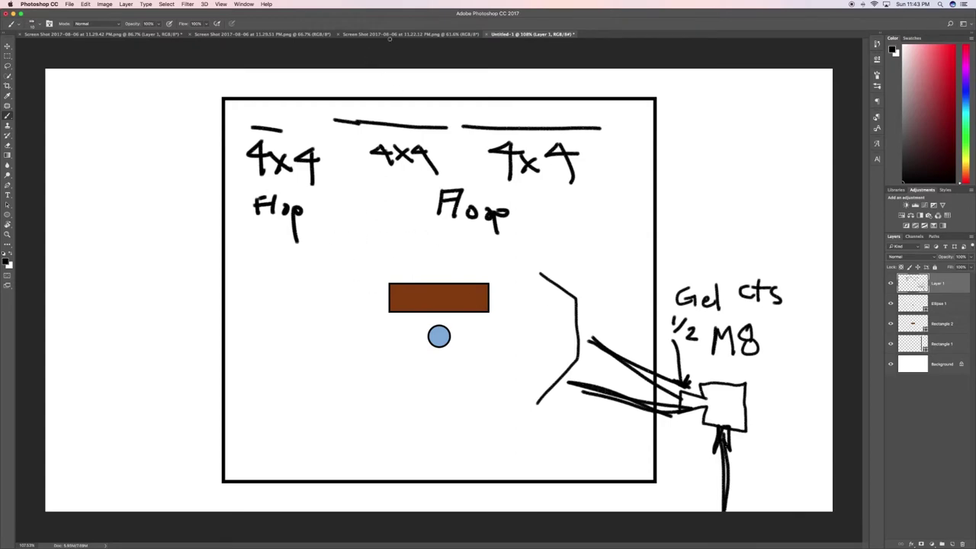
click(103, 34)
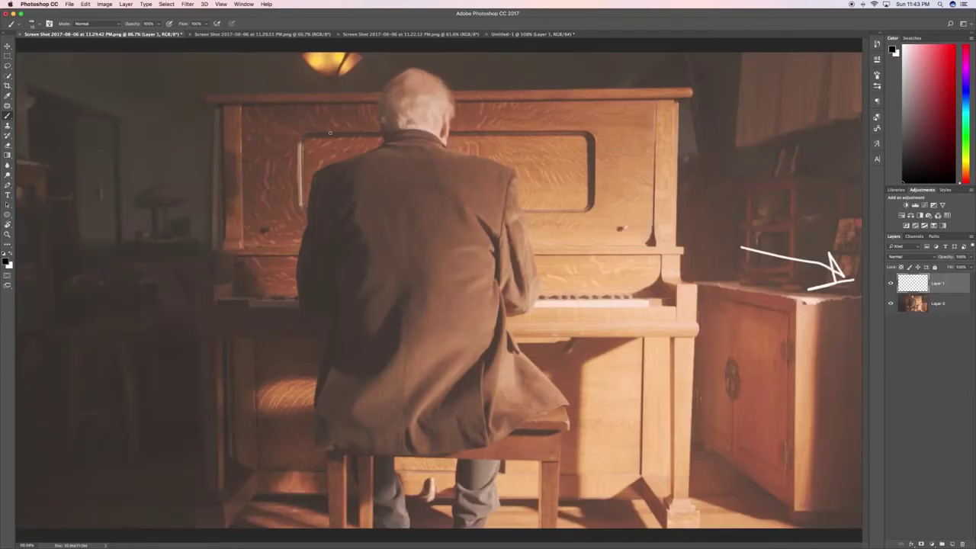
click(280, 35)
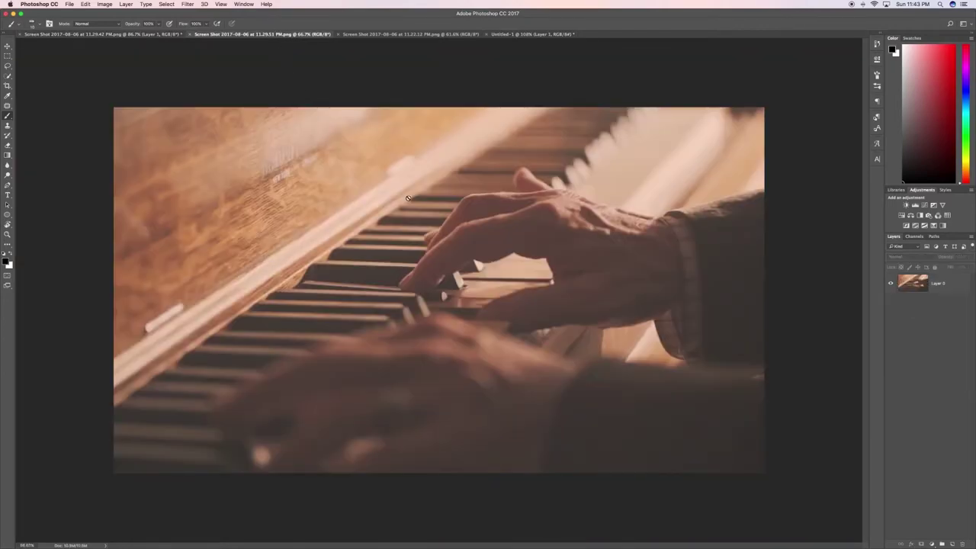
click(428, 35)
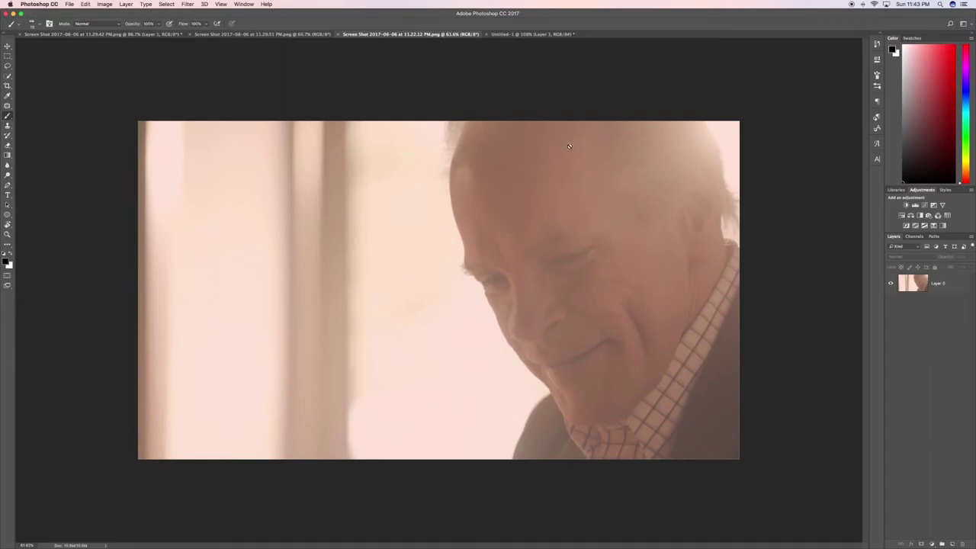
click(519, 35)
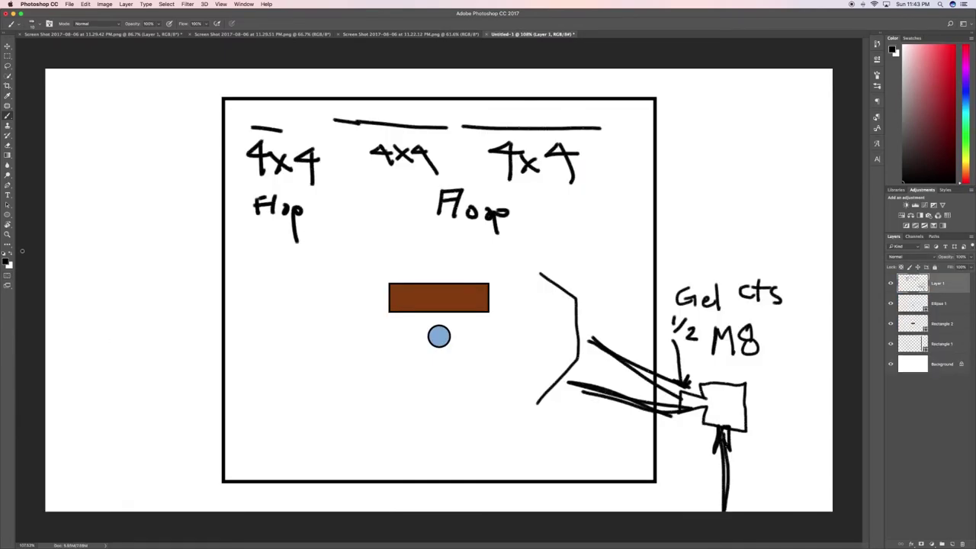
Step: Draw a slanted foam board line left of the piano, labelled '4x4 Foam bd'
mouse_move(358, 303)
mouse_down()
mouse_move(326, 374)
mouse_move(363, 299)
mouse_up()
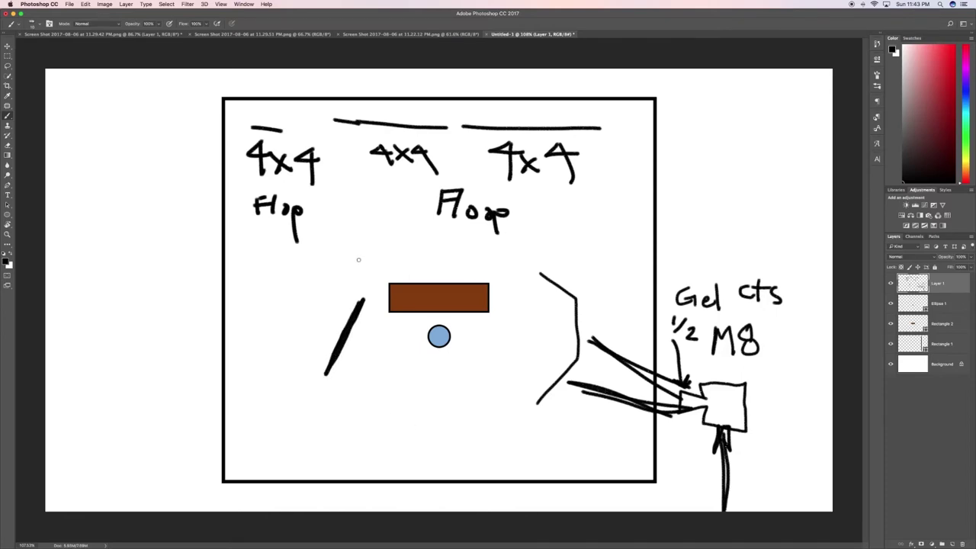
mouse_move(284, 262)
mouse_down()
mouse_move(286, 291)
mouse_move(314, 284)
mouse_move(309, 269)
mouse_move(340, 274)
mouse_move(335, 262)
mouse_move(335, 289)
mouse_up()
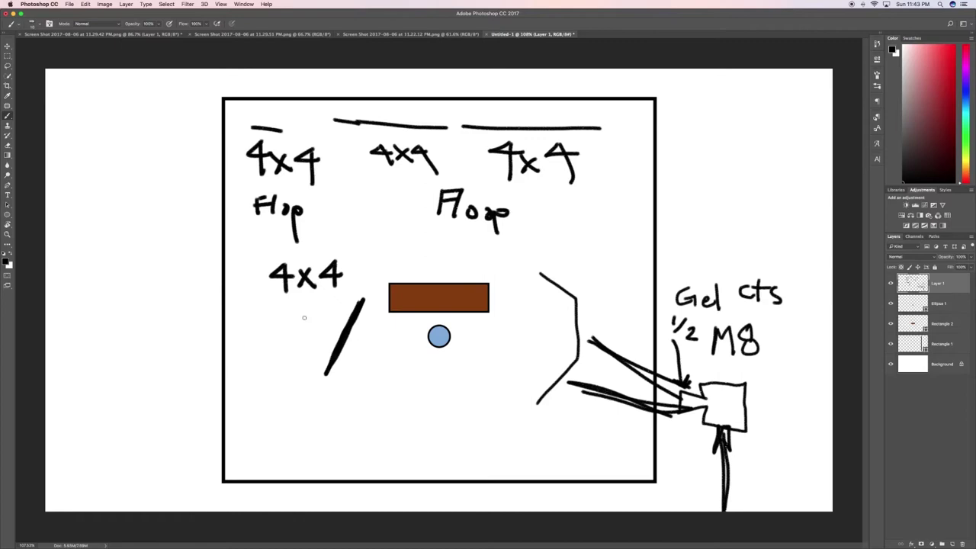
mouse_move(256, 313)
mouse_down()
mouse_move(250, 335)
mouse_move(270, 309)
mouse_move(275, 328)
mouse_move(303, 321)
mouse_move(263, 365)
mouse_move(277, 356)
mouse_move(297, 365)
mouse_move(287, 363)
mouse_up()
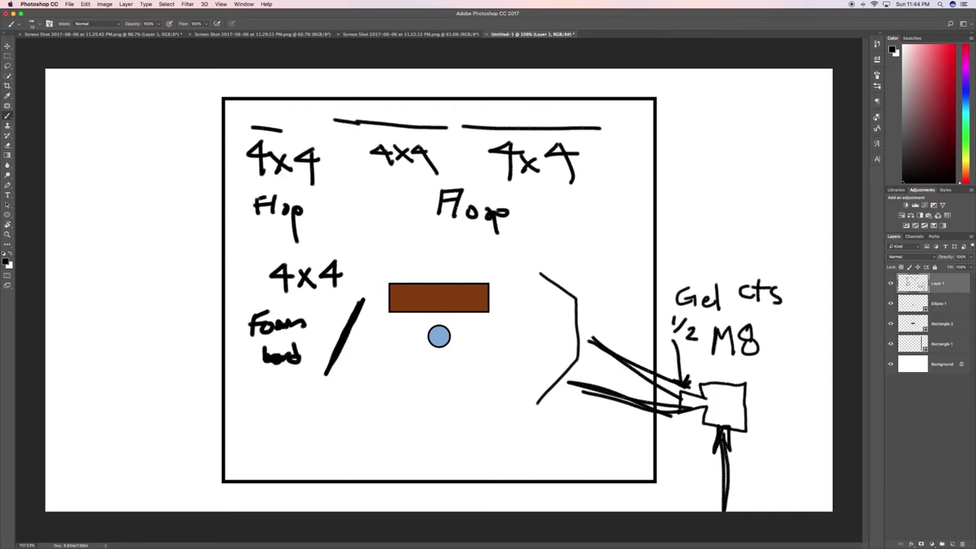
Step: Draw a ladder-like track with rungs below the subject, undoing a stray box around the label
drag(421, 412, 419, 491)
drag(466, 417, 462, 499)
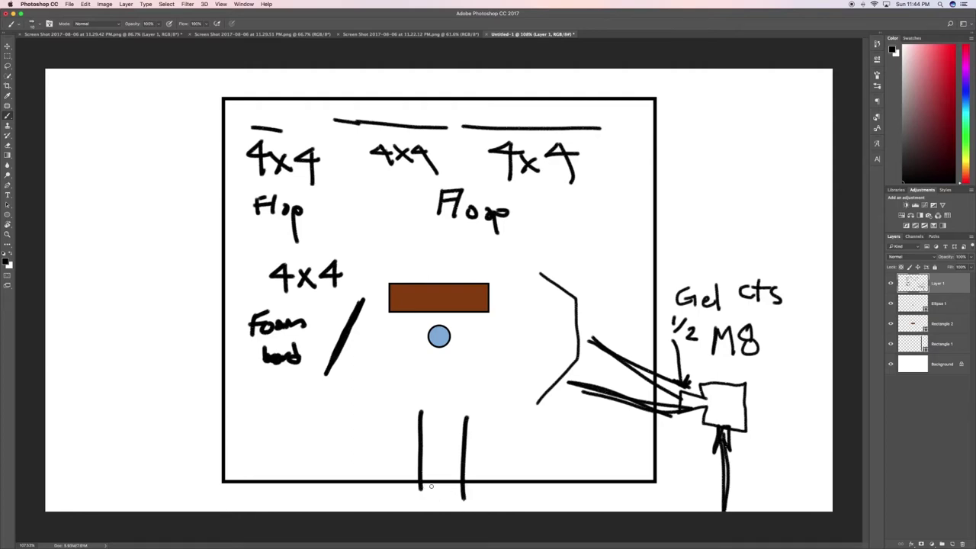
mouse_move(420, 486)
mouse_down()
mouse_move(424, 507)
mouse_move(421, 492)
mouse_move(465, 509)
mouse_up()
drag(420, 433, 465, 433)
drag(420, 458, 471, 457)
mouse_move(424, 485)
mouse_down()
mouse_move(468, 484)
mouse_move(446, 460)
mouse_move(449, 389)
mouse_move(461, 400)
mouse_up()
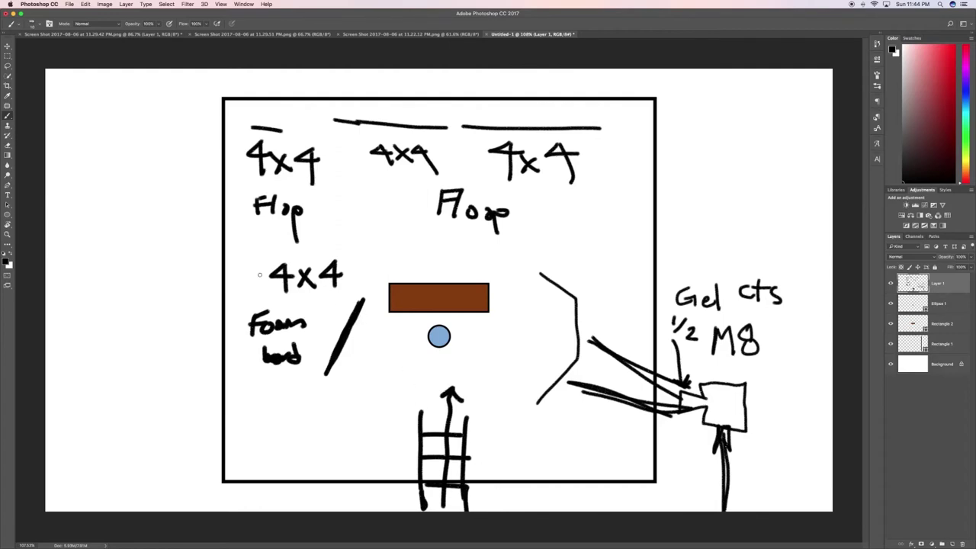
mouse_move(346, 253)
mouse_down()
mouse_move(295, 245)
mouse_move(253, 254)
mouse_move(244, 291)
mouse_move(254, 386)
mouse_move(323, 394)
mouse_move(379, 384)
mouse_move(381, 259)
mouse_move(368, 239)
mouse_move(334, 247)
mouse_up()
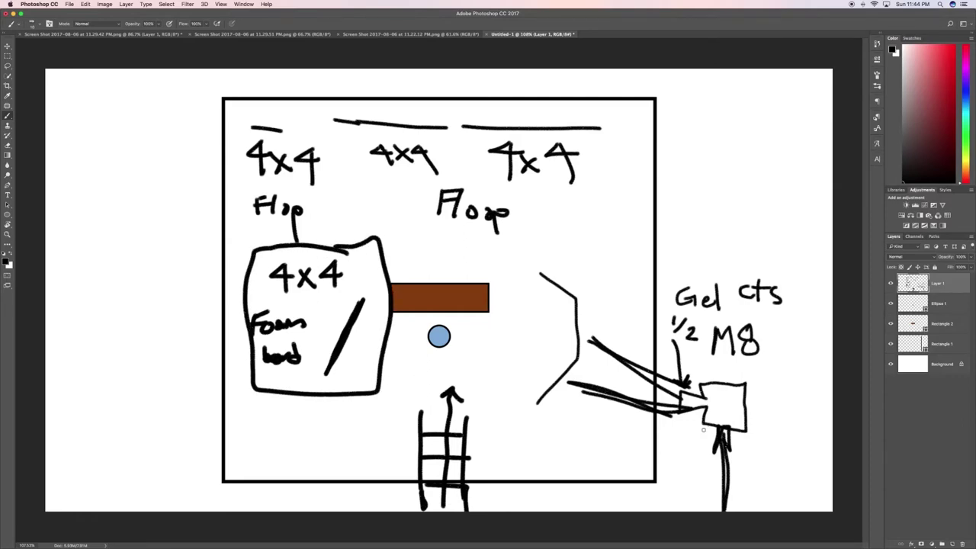
key(super+z)
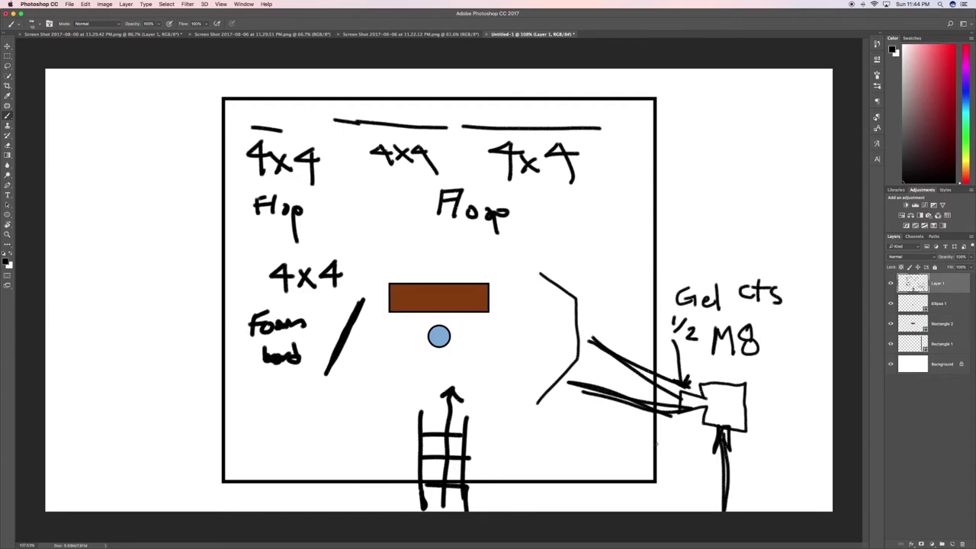
Step: Try several arrows toward the blue circle, undoing them along with the recent track strokes
mouse_move(369, 333)
mouse_down()
mouse_move(388, 345)
mouse_move(375, 345)
mouse_up()
key(super+z)
mouse_move(381, 348)
mouse_down()
mouse_move(409, 329)
mouse_move(410, 340)
mouse_up()
key(super+alt+z)
key(super+alt+z)
mouse_move(371, 329)
mouse_down()
mouse_move(412, 338)
mouse_move(392, 344)
mouse_up()
key(super+alt+z)
key(super+alt+z)
key(super+alt+z)
key(super+alt+z)
key(super+alt+z)
key(super+alt+z)
key(super+alt+z)
key(super+alt+z)
key(super+alt+z)
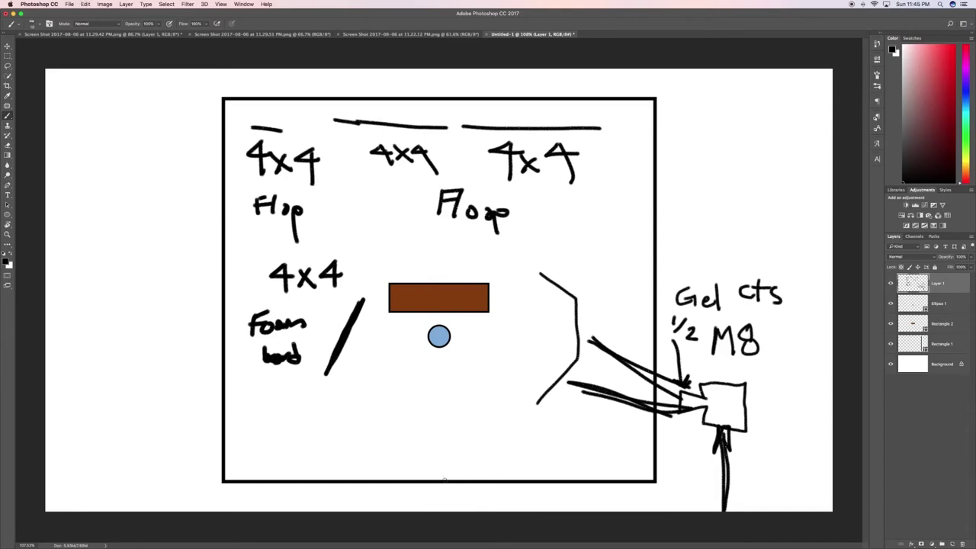
Step: Paint a two-rail ladder track along the bottom and a curved arrow beside the foam board
mouse_move(448, 482)
mouse_down()
mouse_move(327, 408)
mouse_move(490, 494)
mouse_up()
drag(282, 432, 483, 522)
drag(343, 421, 311, 452)
mouse_move(380, 436)
mouse_down()
mouse_move(354, 461)
mouse_move(406, 486)
mouse_move(450, 489)
mouse_move(437, 495)
mouse_up()
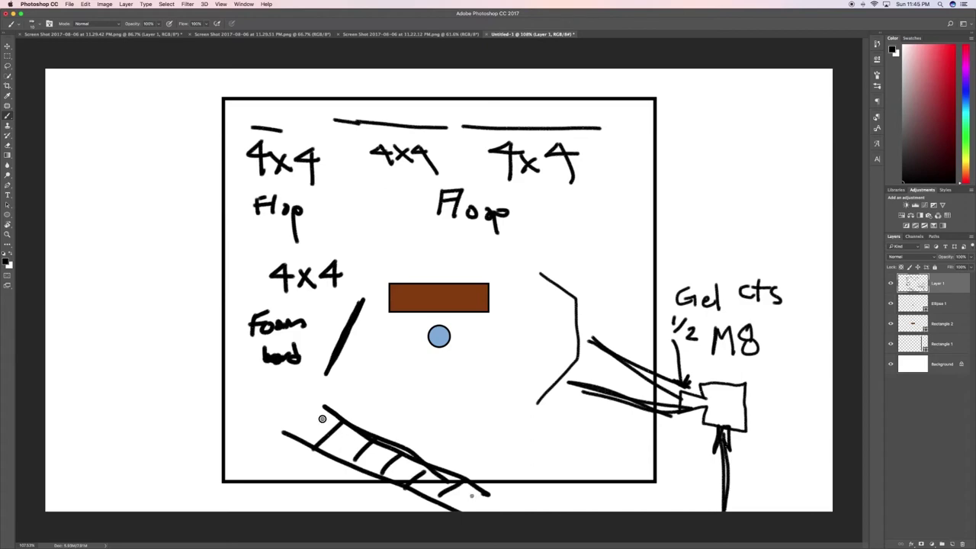
drag(322, 418, 480, 501)
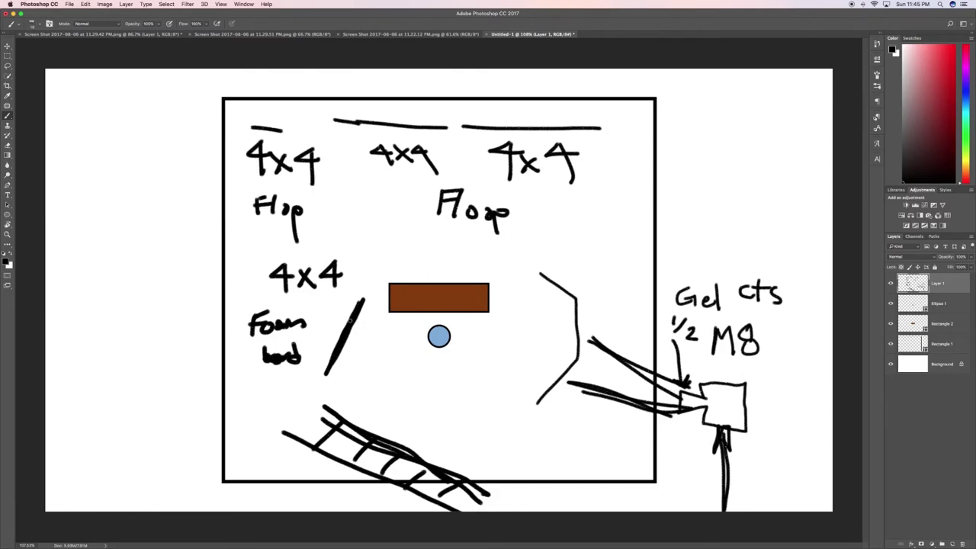
mouse_move(333, 321)
mouse_down()
mouse_move(317, 336)
mouse_move(320, 391)
mouse_up()
mouse_move(324, 312)
mouse_down()
mouse_move(335, 318)
mouse_move(330, 324)
mouse_up()
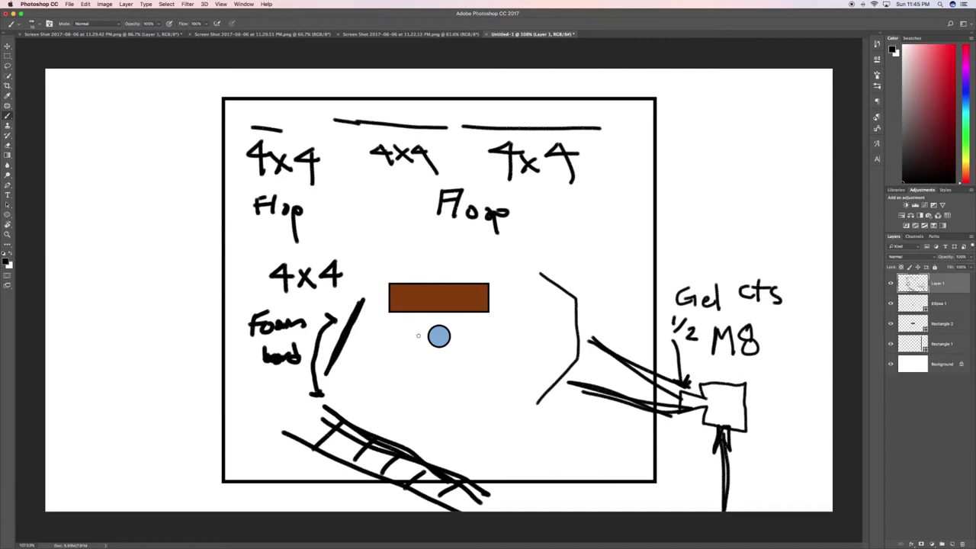
Step: On the portrait still, add a new layer and paint white window-light lines at lower left
click(435, 35)
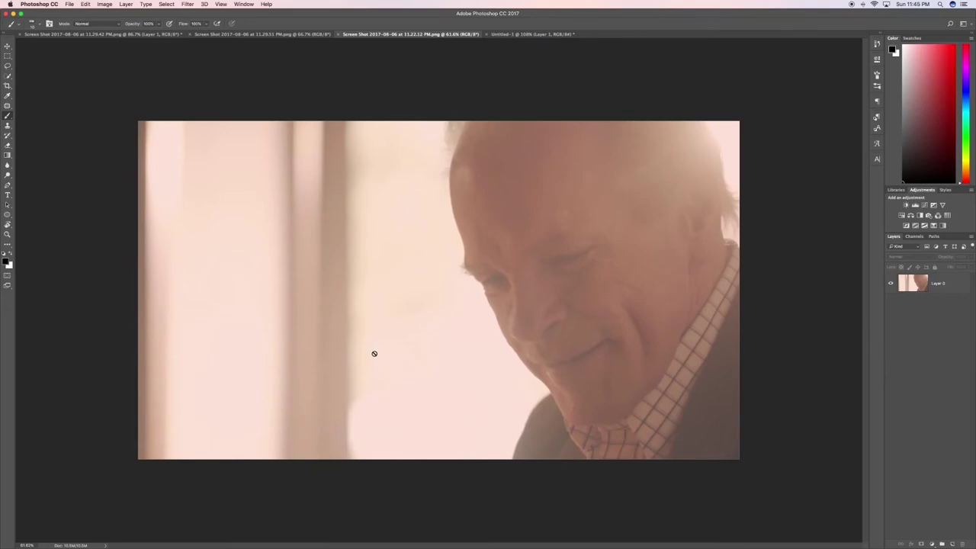
key(x)
click(954, 543)
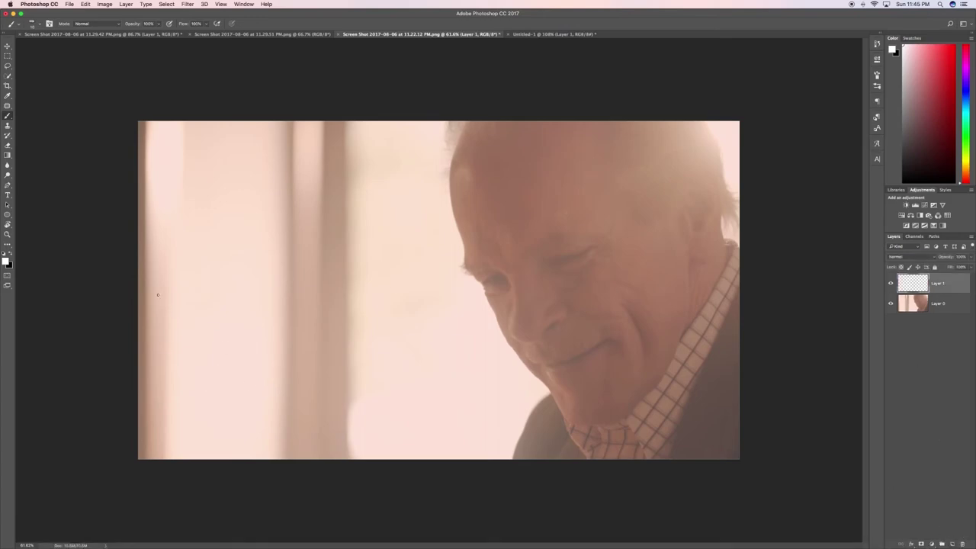
drag(146, 291, 426, 459)
mouse_move(361, 421)
mouse_down()
mouse_move(264, 374)
mouse_move(179, 303)
mouse_up()
mouse_move(334, 379)
mouse_down()
mouse_move(420, 333)
mouse_move(424, 349)
mouse_up()
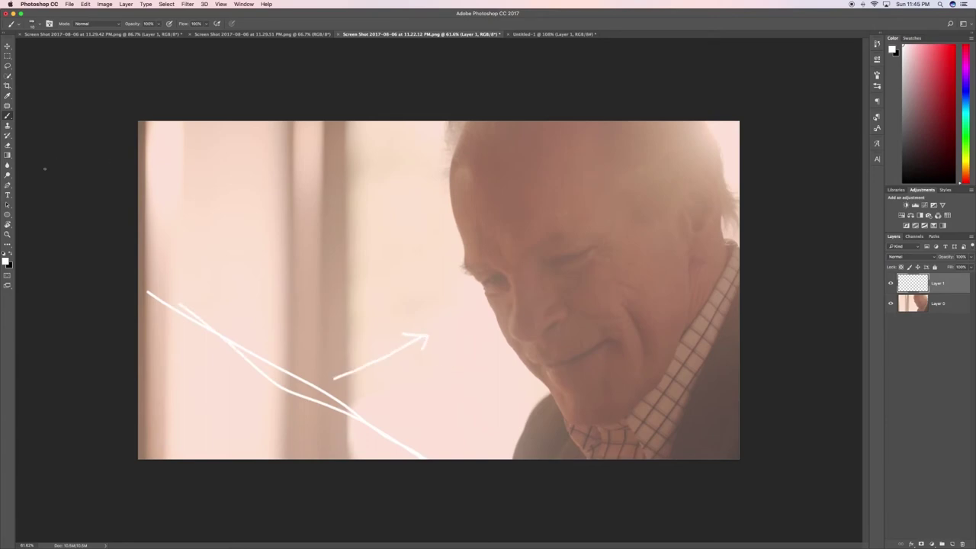
Step: Draw two white arrows toward the face and a white sun with rays at top right
mouse_move(293, 290)
mouse_down()
mouse_move(351, 273)
mouse_move(383, 235)
mouse_up()
mouse_move(470, 426)
mouse_down()
mouse_move(530, 386)
mouse_move(515, 384)
mouse_move(531, 404)
mouse_up()
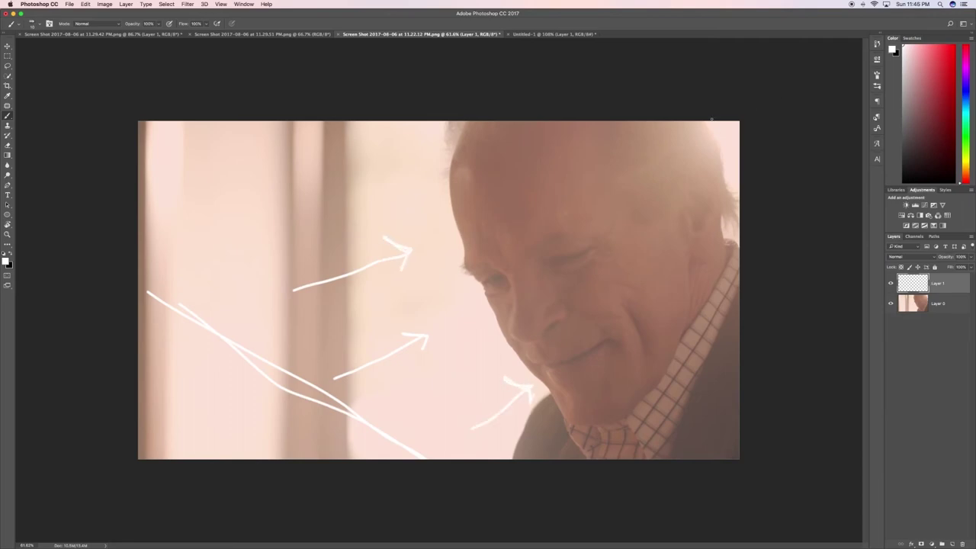
mouse_move(682, 122)
mouse_down()
mouse_move(666, 188)
mouse_move(749, 216)
mouse_up()
drag(619, 147, 571, 151)
drag(661, 196, 612, 223)
drag(669, 235, 665, 266)
drag(708, 251, 712, 291)
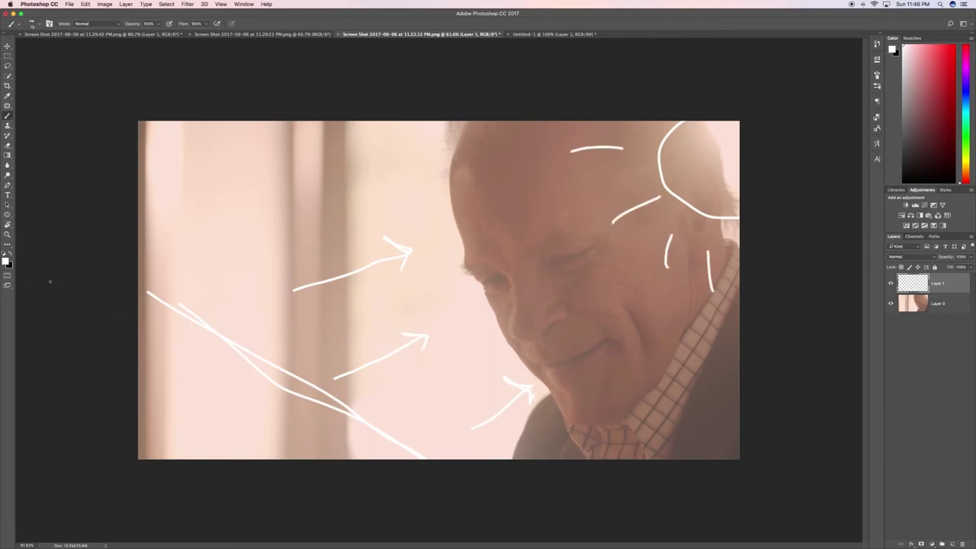
Step: Switch to light blue and write M8 and ½ cts labels on the forehead
click(6, 263)
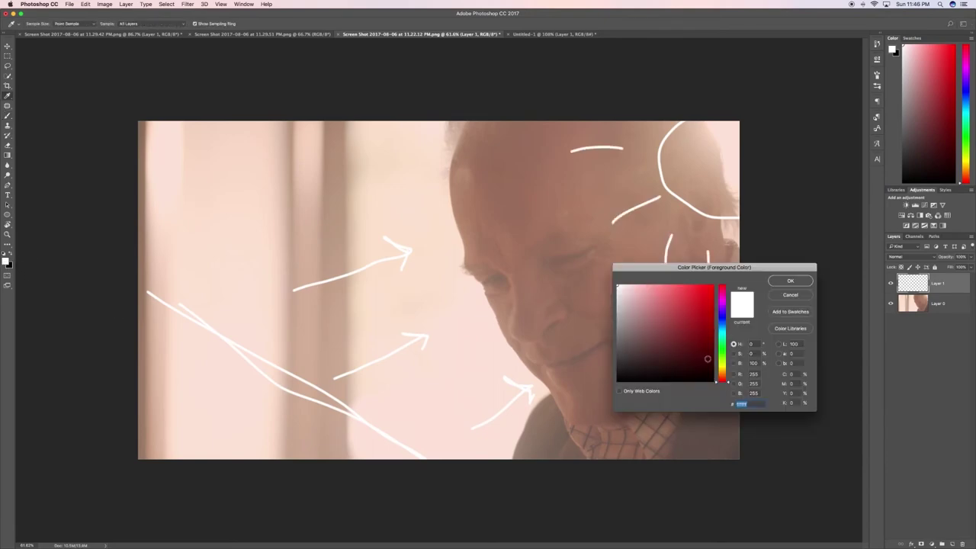
click(720, 329)
click(694, 296)
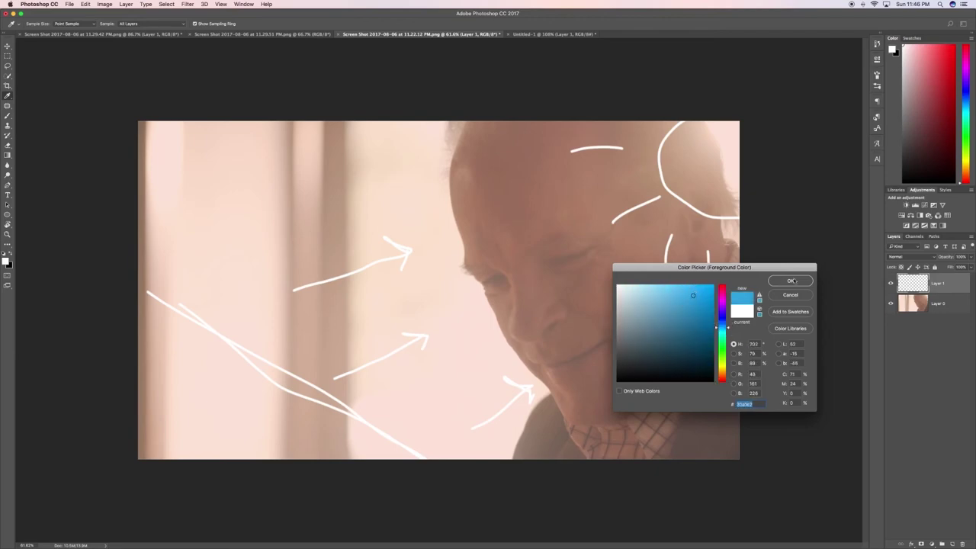
click(790, 281)
mouse_move(475, 151)
mouse_down()
mouse_move(476, 178)
mouse_move(501, 183)
mouse_up()
mouse_move(524, 153)
mouse_down()
mouse_move(513, 164)
mouse_move(524, 154)
mouse_up()
mouse_move(473, 224)
mouse_down()
mouse_move(482, 230)
mouse_move(470, 219)
mouse_move(486, 227)
mouse_move(506, 208)
mouse_move(523, 209)
mouse_move(531, 225)
mouse_up()
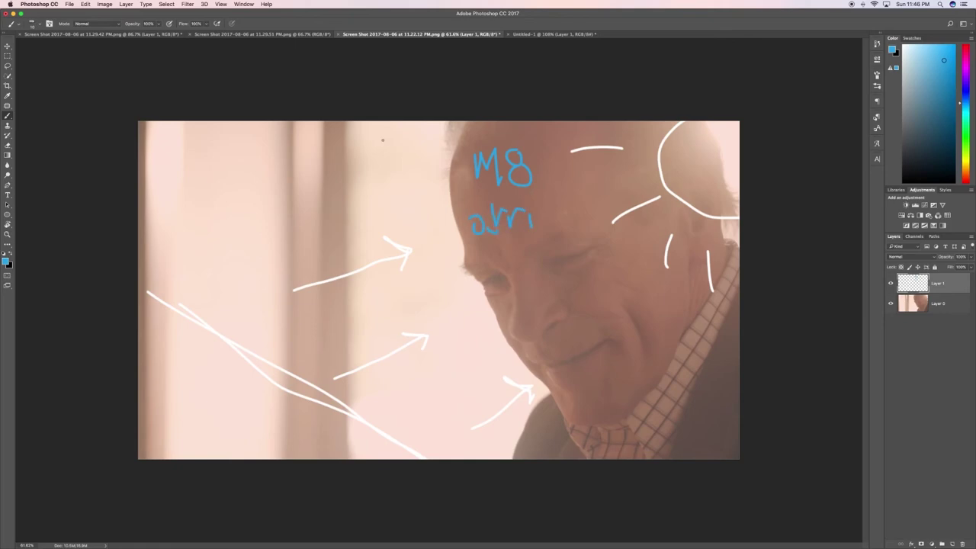
mouse_move(383, 141)
mouse_down()
mouse_move(380, 156)
mouse_move(404, 147)
mouse_move(412, 156)
mouse_move(367, 186)
mouse_move(366, 198)
mouse_move(410, 196)
mouse_up()
click(309, 34)
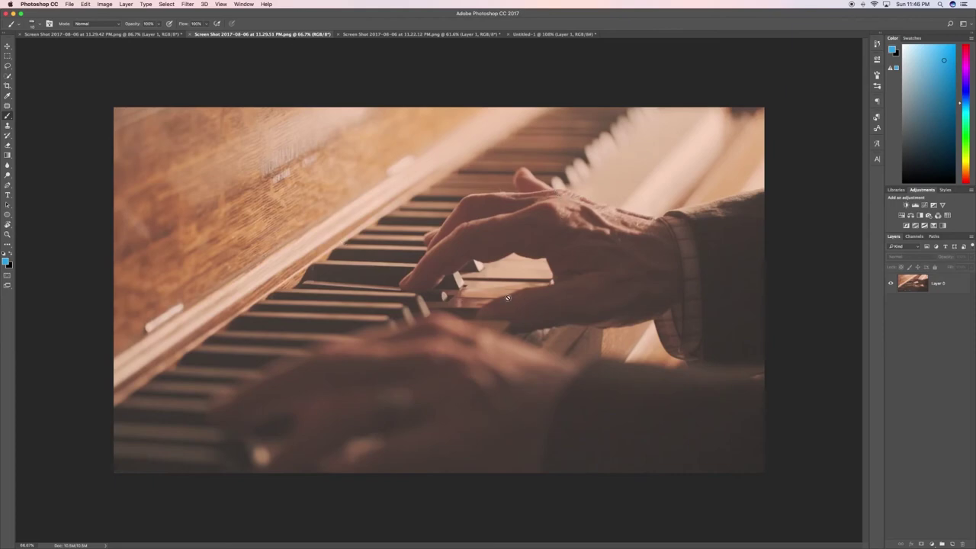
Step: Add a new layer on the piano-hands still and set the painting colour to yellow
click(951, 543)
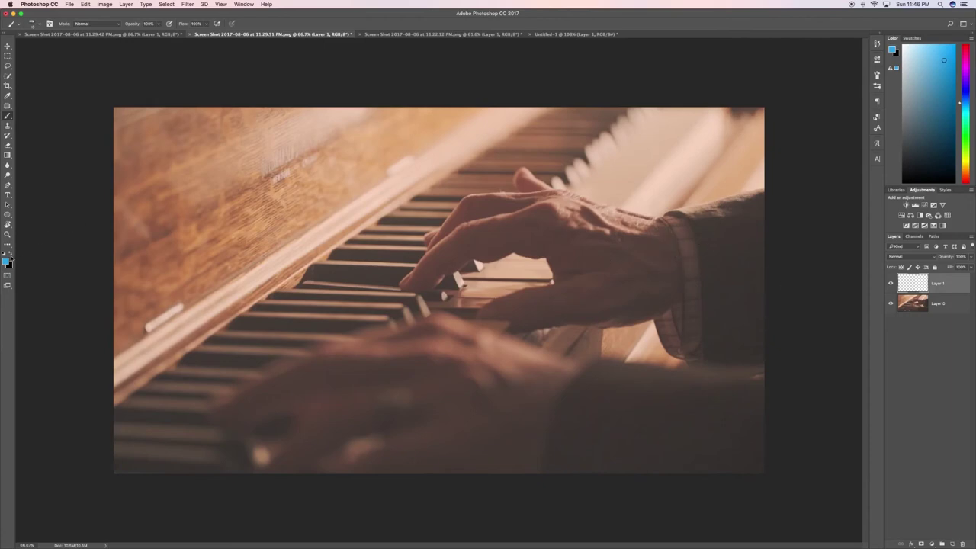
click(6, 260)
drag(723, 351, 723, 364)
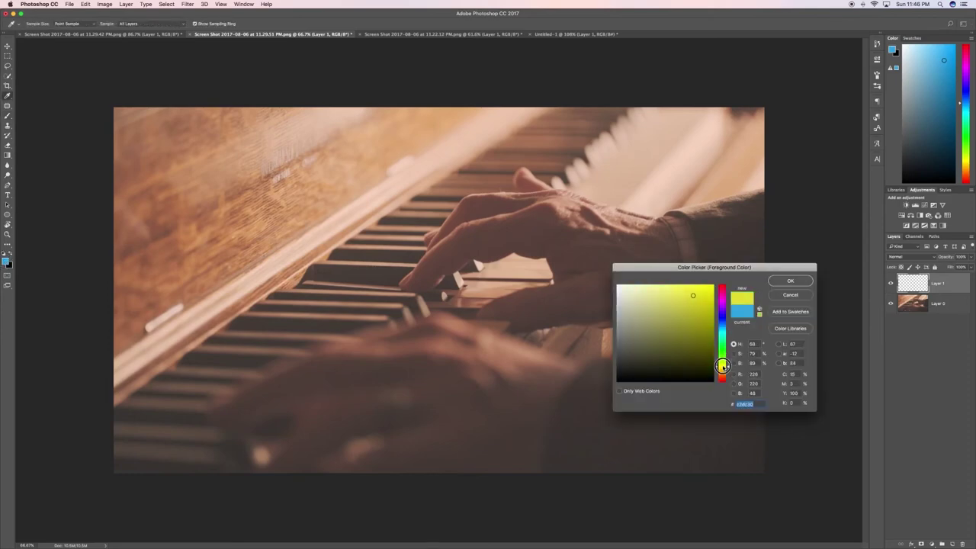
click(787, 281)
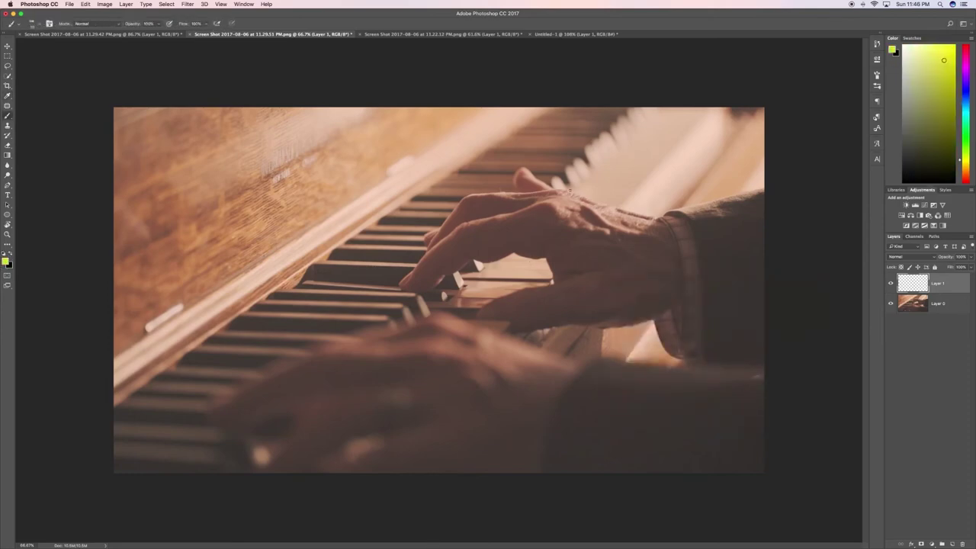
Step: Brush three yellow downward arrows onto the hand and wrist
mouse_move(569, 186)
mouse_down()
mouse_move(575, 246)
mouse_move(558, 229)
mouse_move(573, 247)
mouse_move(600, 225)
mouse_up()
mouse_move(704, 223)
mouse_down()
mouse_move(707, 262)
mouse_move(688, 234)
mouse_move(705, 265)
mouse_move(720, 254)
mouse_move(701, 197)
mouse_up()
drag(623, 148, 640, 224)
mouse_move(630, 212)
mouse_down()
mouse_move(641, 225)
mouse_move(662, 209)
mouse_up()
Step: On the man-at-piano still, pick a yellow-green painting colour from the Color panel
click(114, 34)
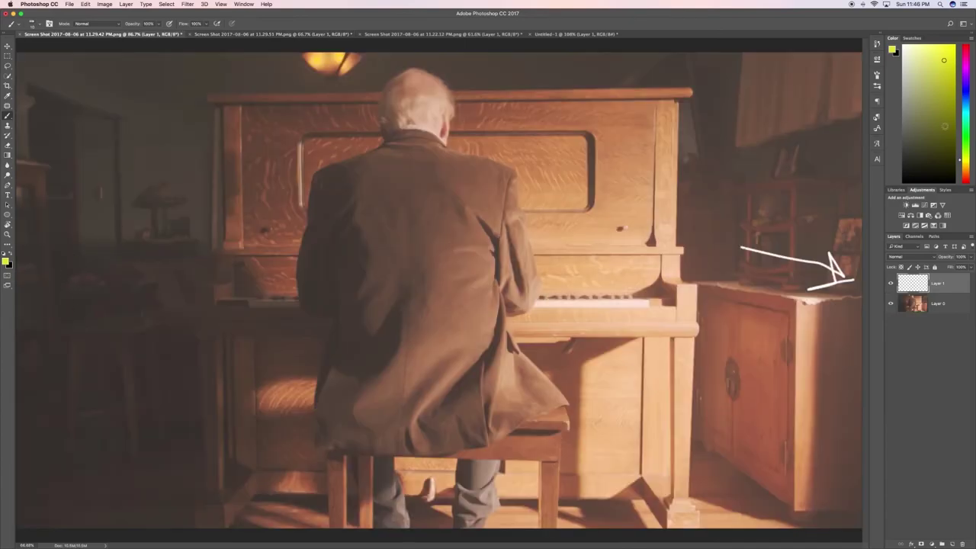
click(965, 153)
click(940, 74)
Step: Write a green 4x4 label, arcing arrows over the piano, and an M8 label at right
drag(71, 162, 131, 138)
mouse_move(111, 86)
mouse_down()
mouse_move(137, 95)
mouse_move(114, 100)
mouse_move(114, 113)
mouse_move(152, 122)
mouse_move(134, 119)
mouse_up()
drag(187, 93, 194, 137)
mouse_move(210, 78)
mouse_down()
mouse_move(236, 66)
mouse_move(313, 86)
mouse_move(302, 80)
mouse_move(454, 64)
mouse_move(542, 79)
mouse_up()
mouse_move(767, 190)
mouse_down()
mouse_move(762, 217)
mouse_move(772, 203)
mouse_move(798, 220)
mouse_up()
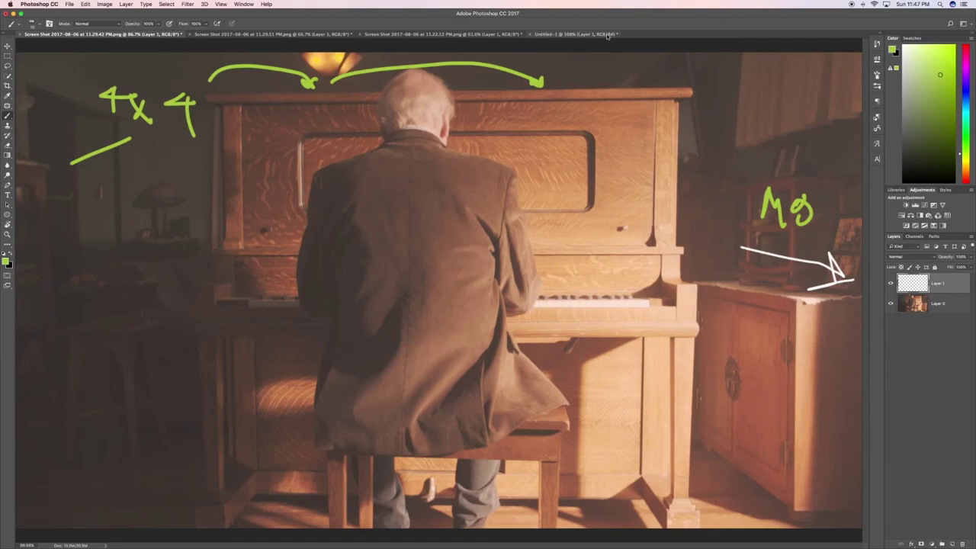
click(575, 34)
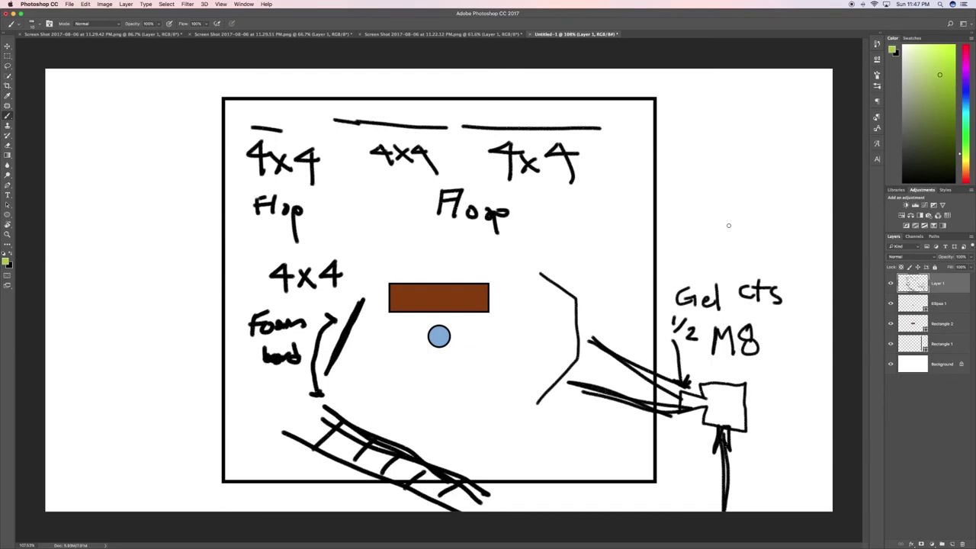
Step: Paint a yellow-green smile curve with two eye dots beside the diagram's top right
mouse_move(723, 146)
mouse_down()
mouse_move(687, 132)
mouse_move(690, 142)
mouse_move(717, 122)
mouse_move(702, 163)
mouse_move(689, 168)
mouse_move(730, 139)
mouse_up()
click(695, 141)
click(710, 135)
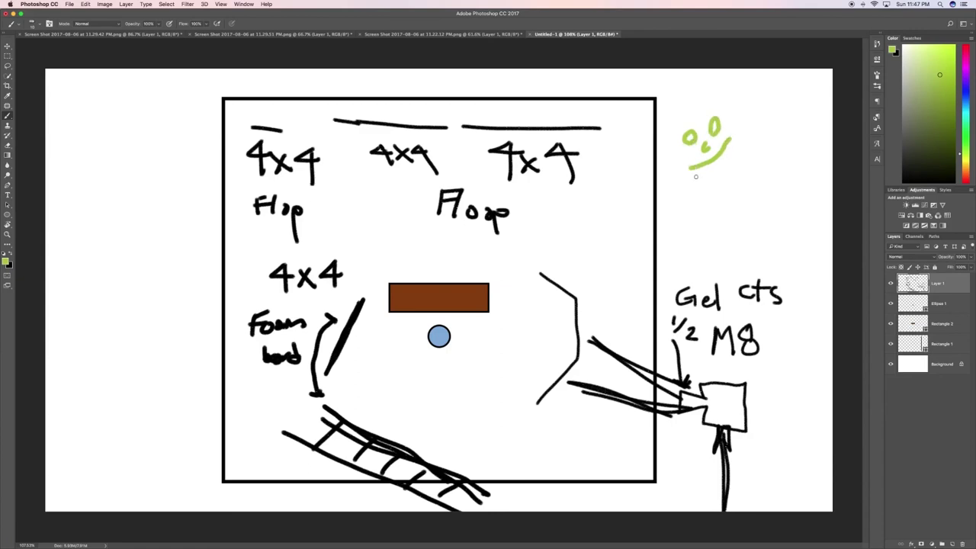
mouse_move(696, 176)
mouse_down()
mouse_move(726, 173)
mouse_move(729, 156)
mouse_up()
Step: Review the annotated portrait and piano-hands stills, ending on the man-at-piano still
click(427, 34)
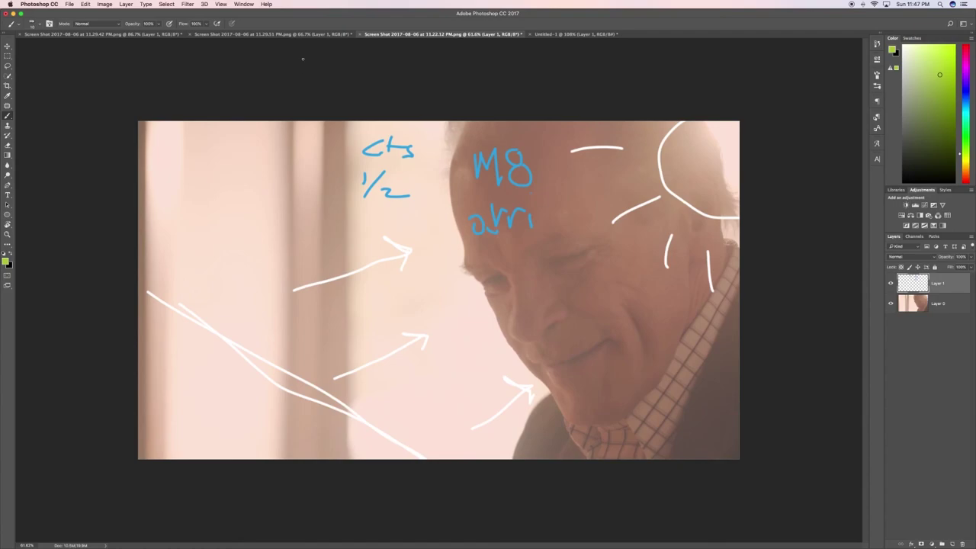
click(258, 34)
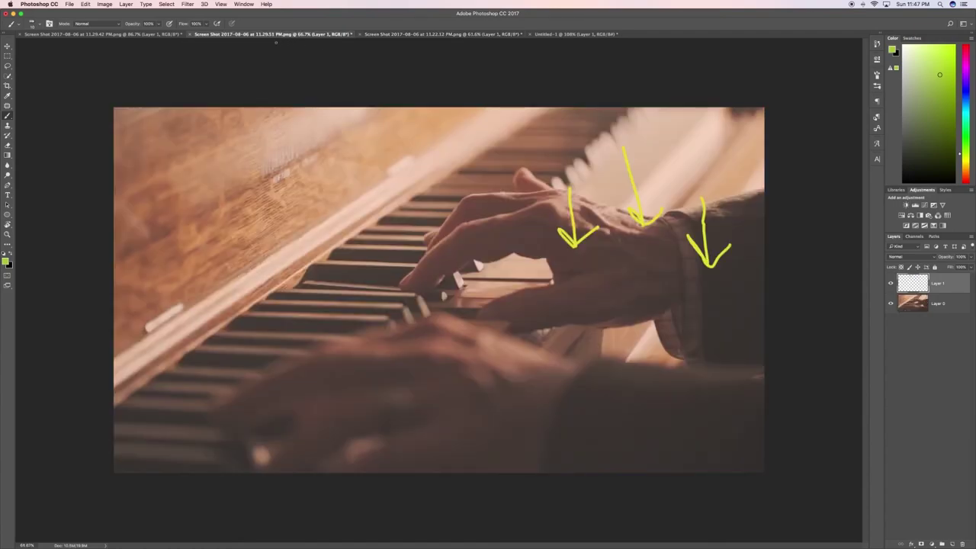
key(ctrl+shift+Tab)
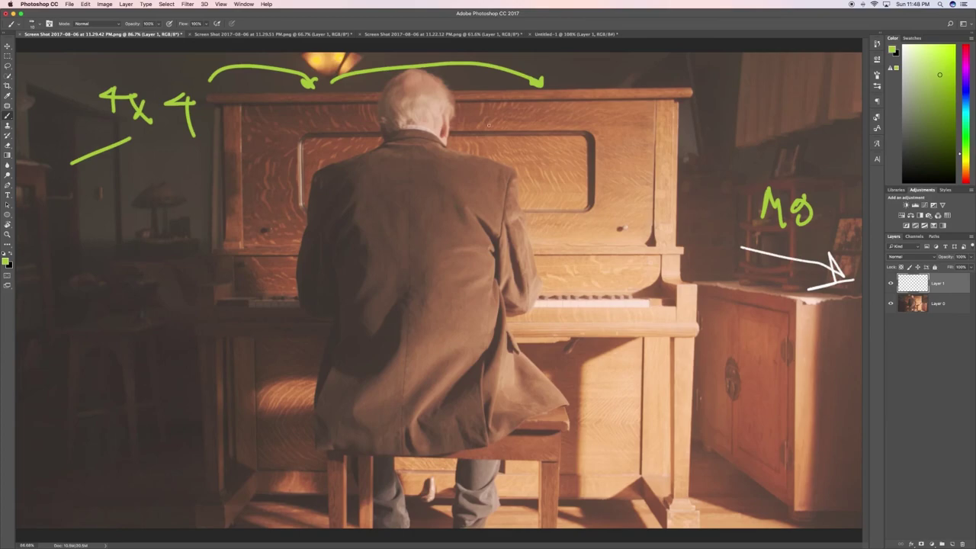